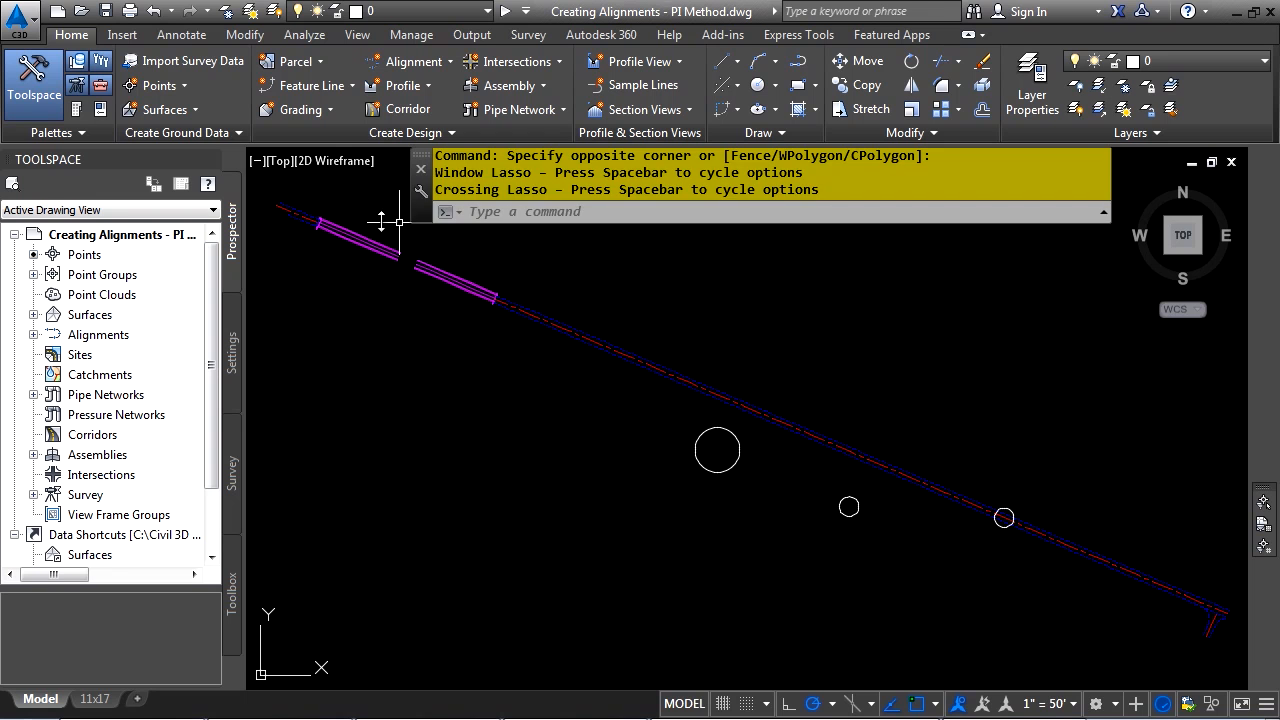
# - Start a new centerline alignment layout named Bypass - 1, keeping the Layout alignment style and the All Labels label set
pyautogui.click(437, 63)
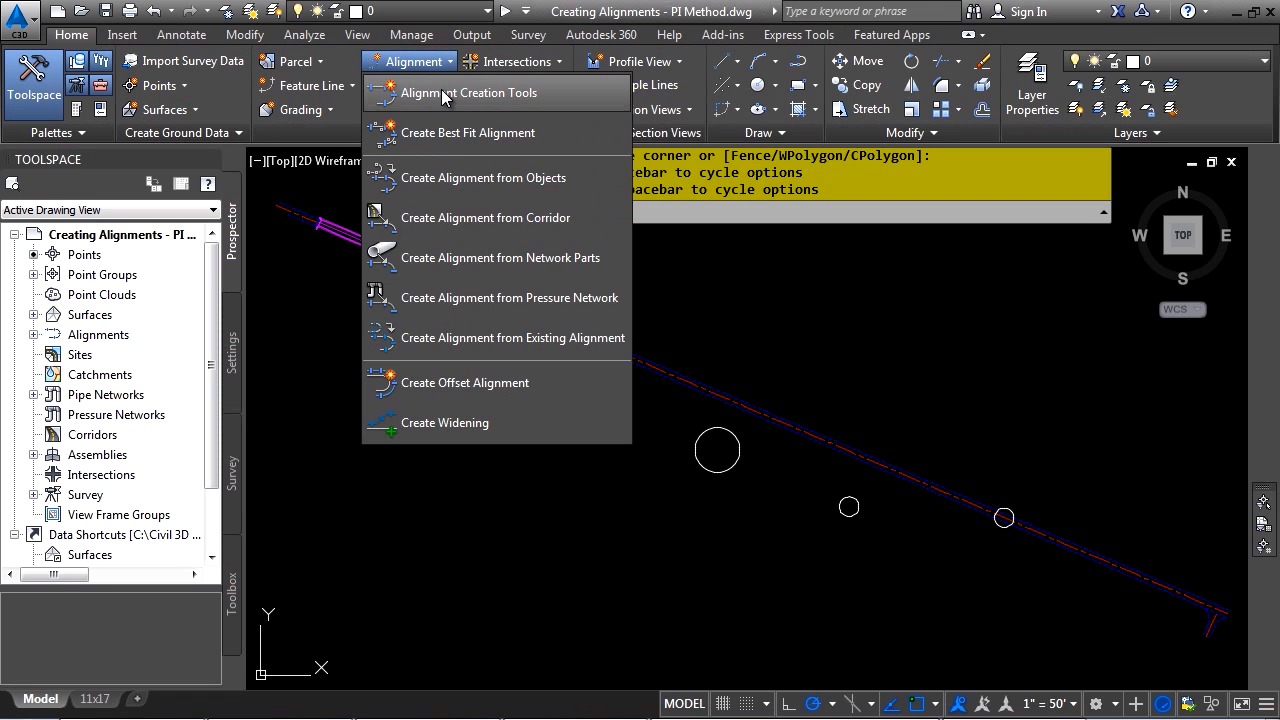
pyautogui.click(441, 92)
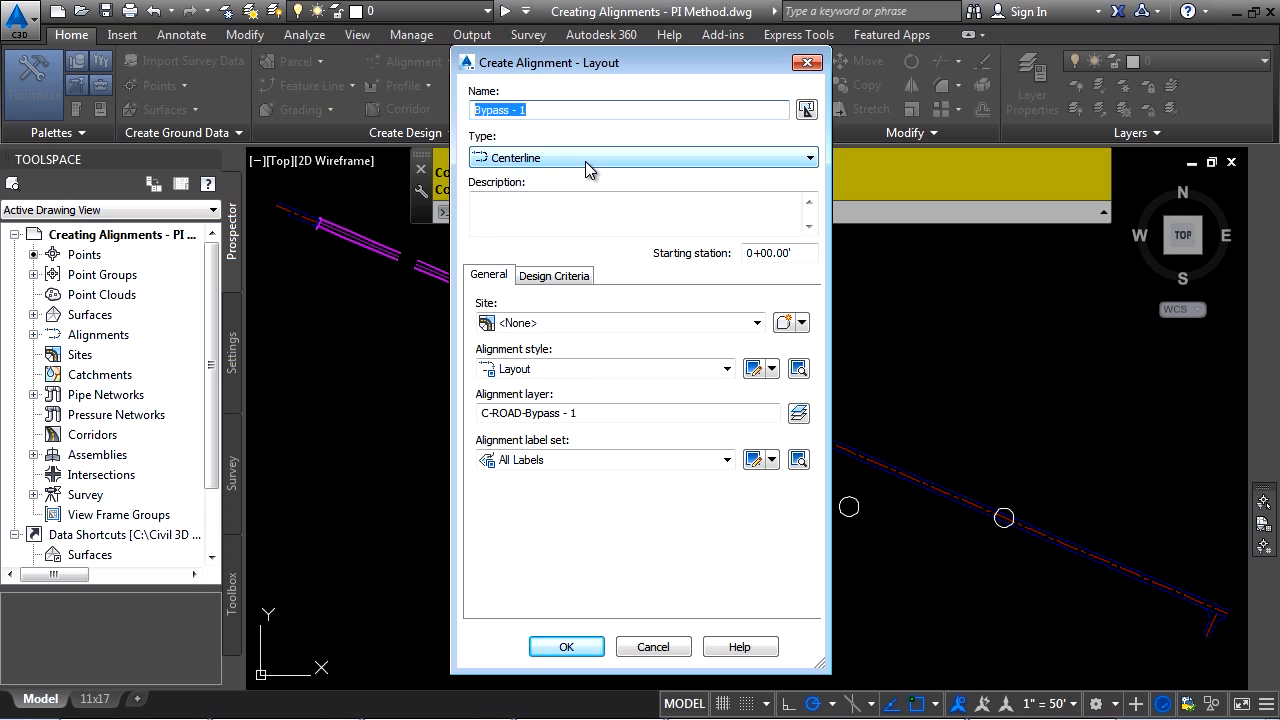
pyautogui.click(555, 370)
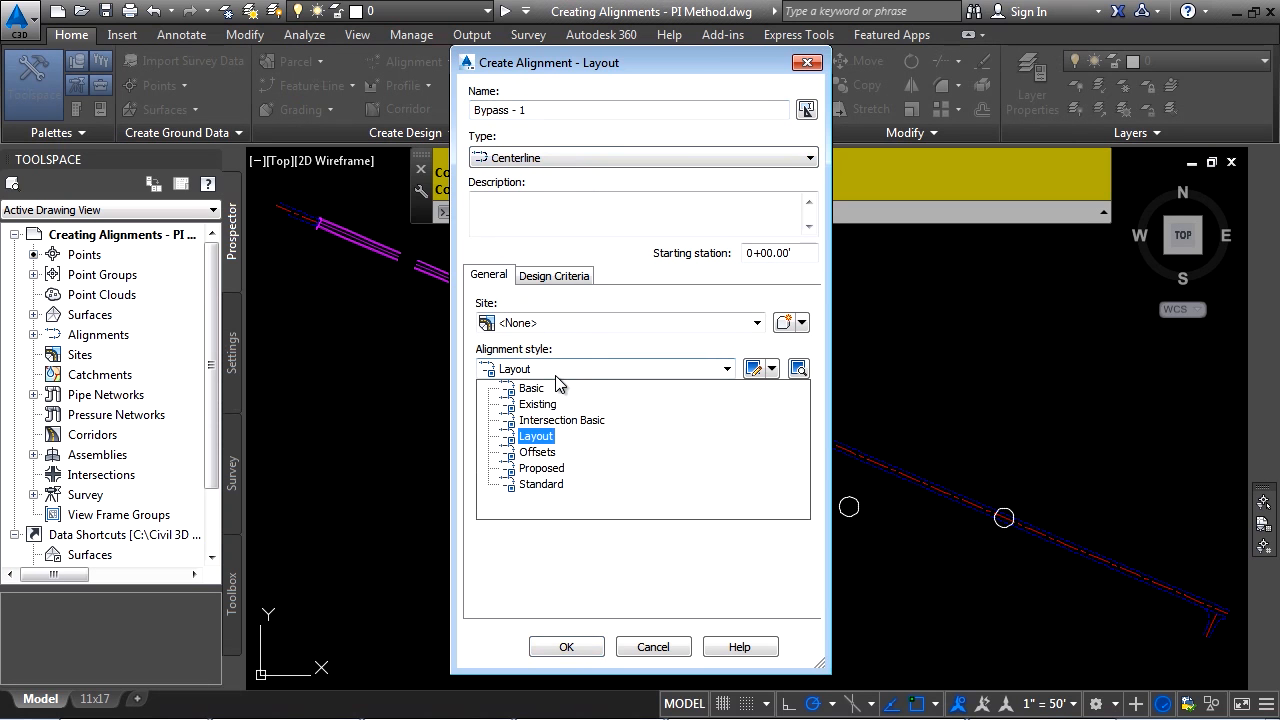
pyautogui.click(555, 372)
pyautogui.click(615, 460)
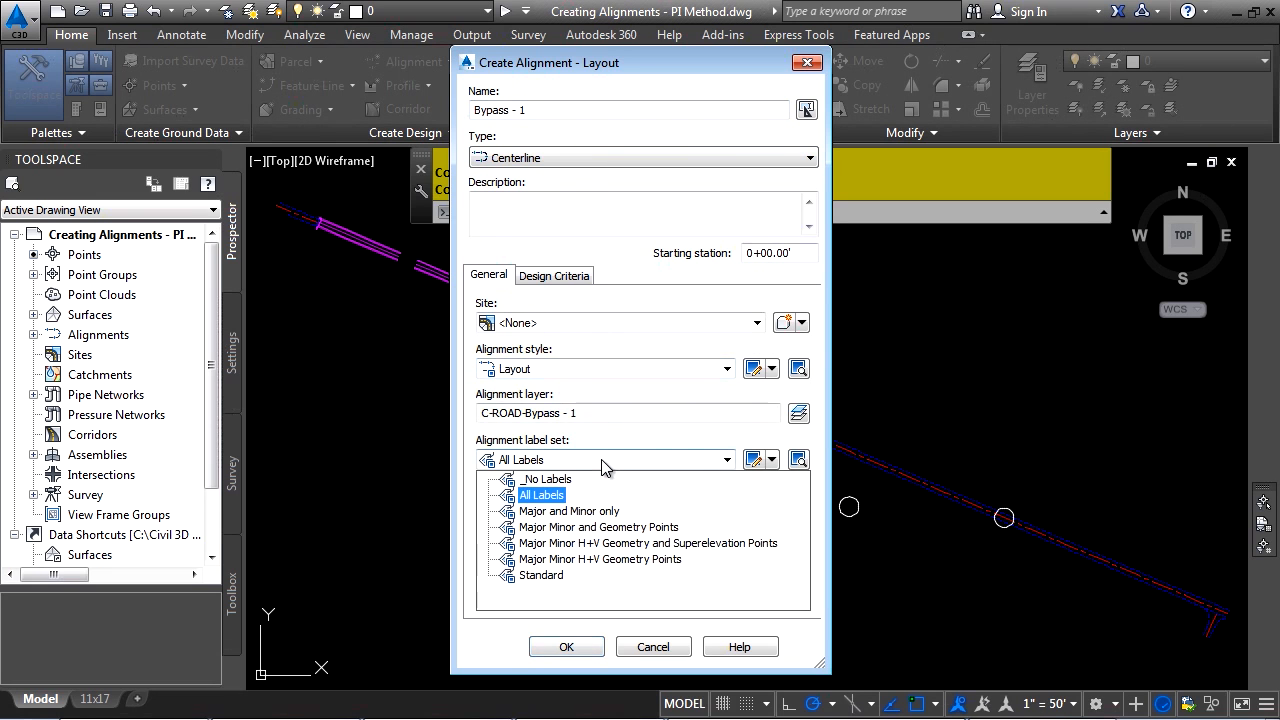
pyautogui.click(541, 496)
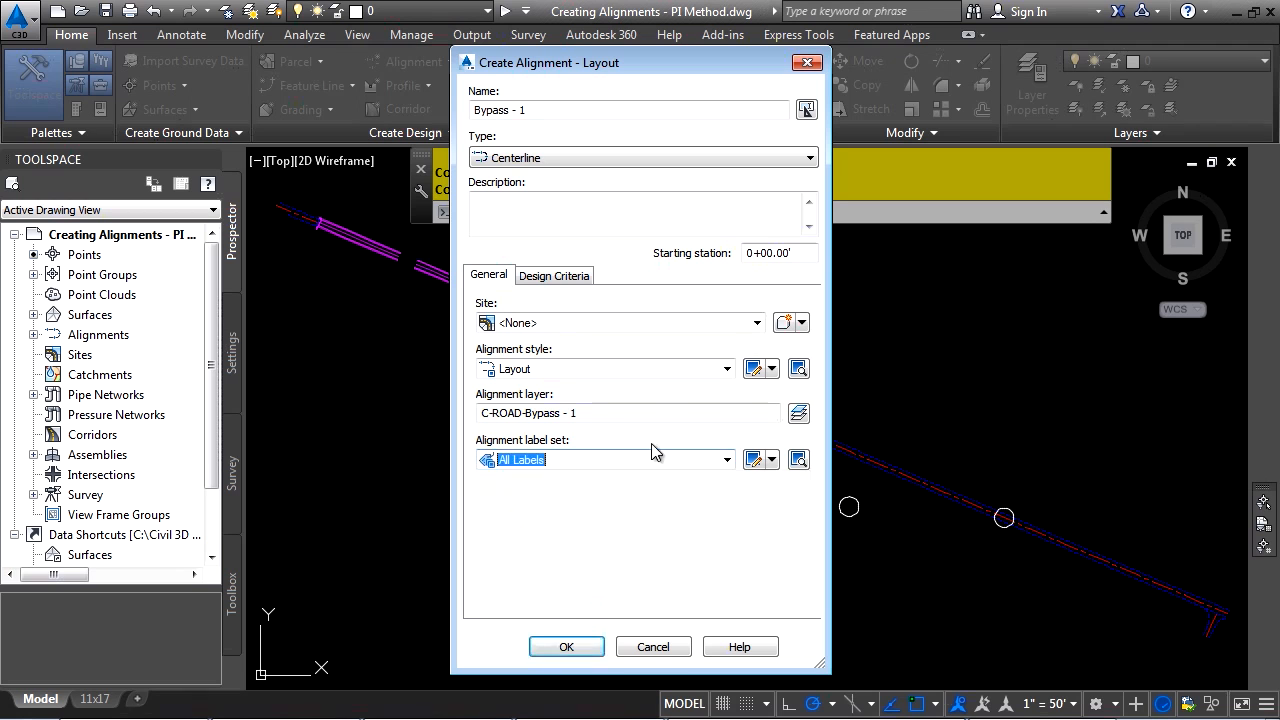
# - Inspect the design criteria, briefly enabling criteria-based design to view the minimum radius table options and disabling it again
pyautogui.click(556, 284)
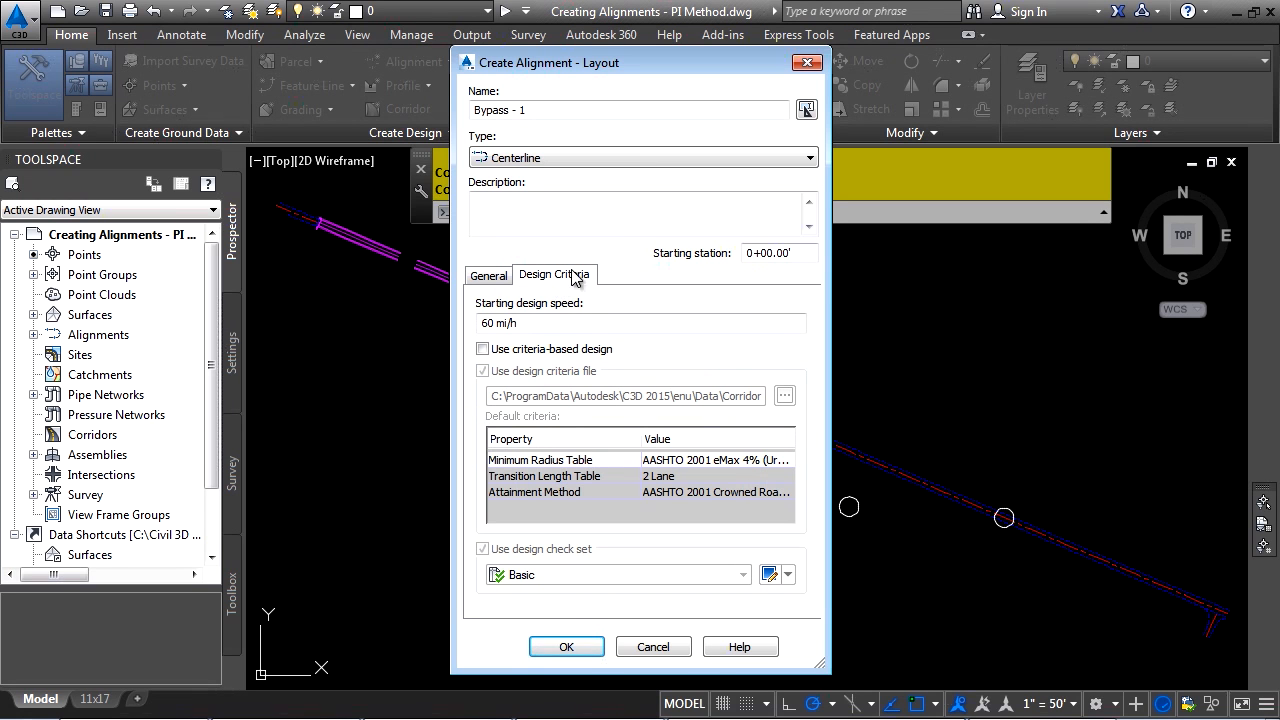
pyautogui.click(531, 323)
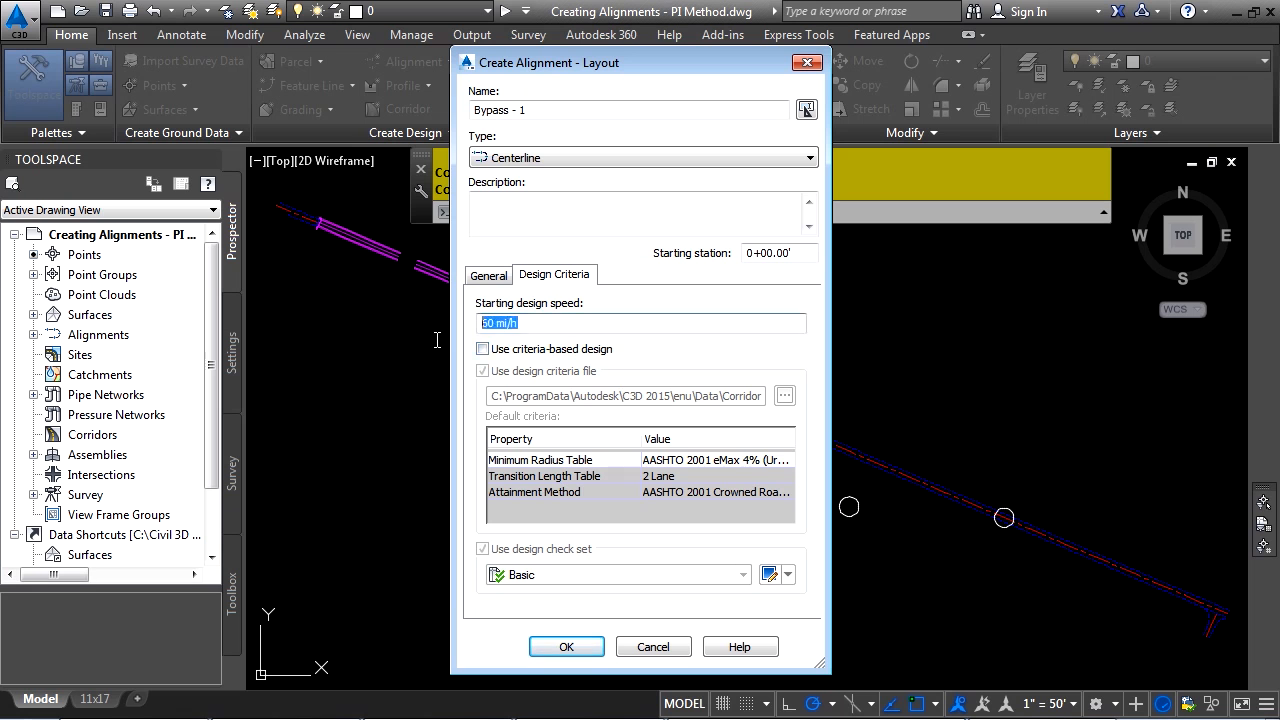
pyautogui.click(482, 349)
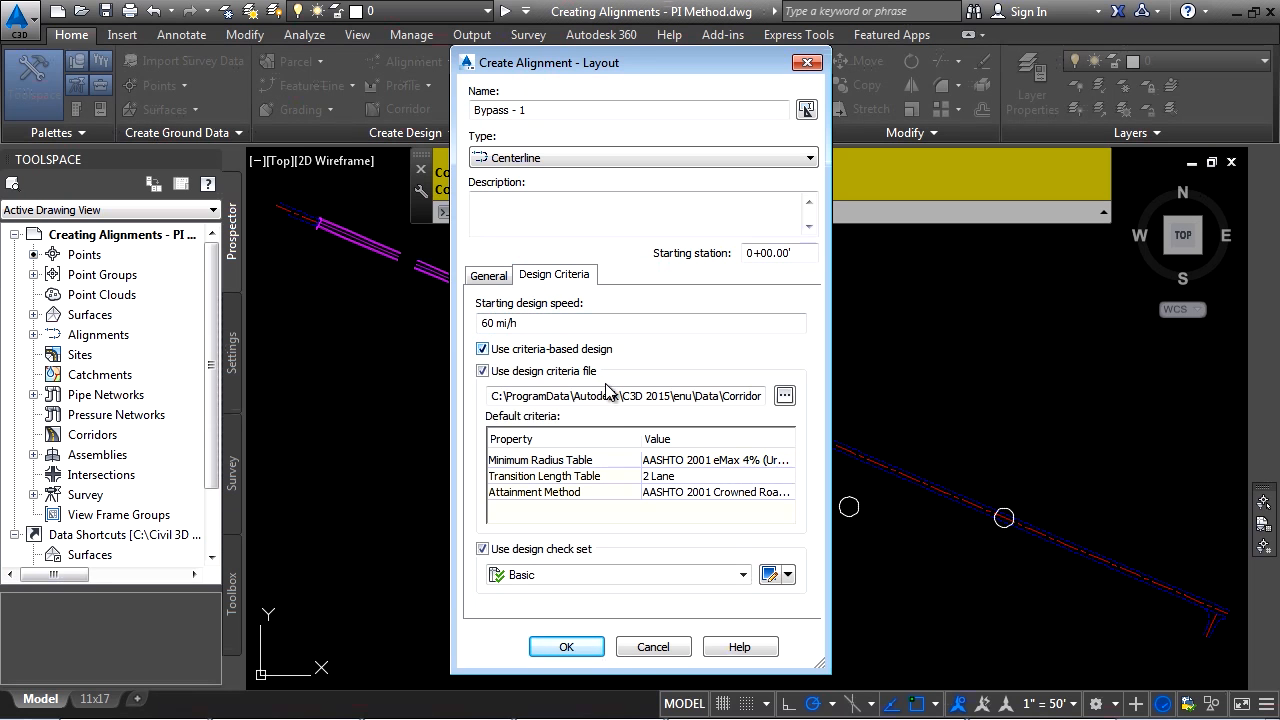
pyautogui.click(735, 462)
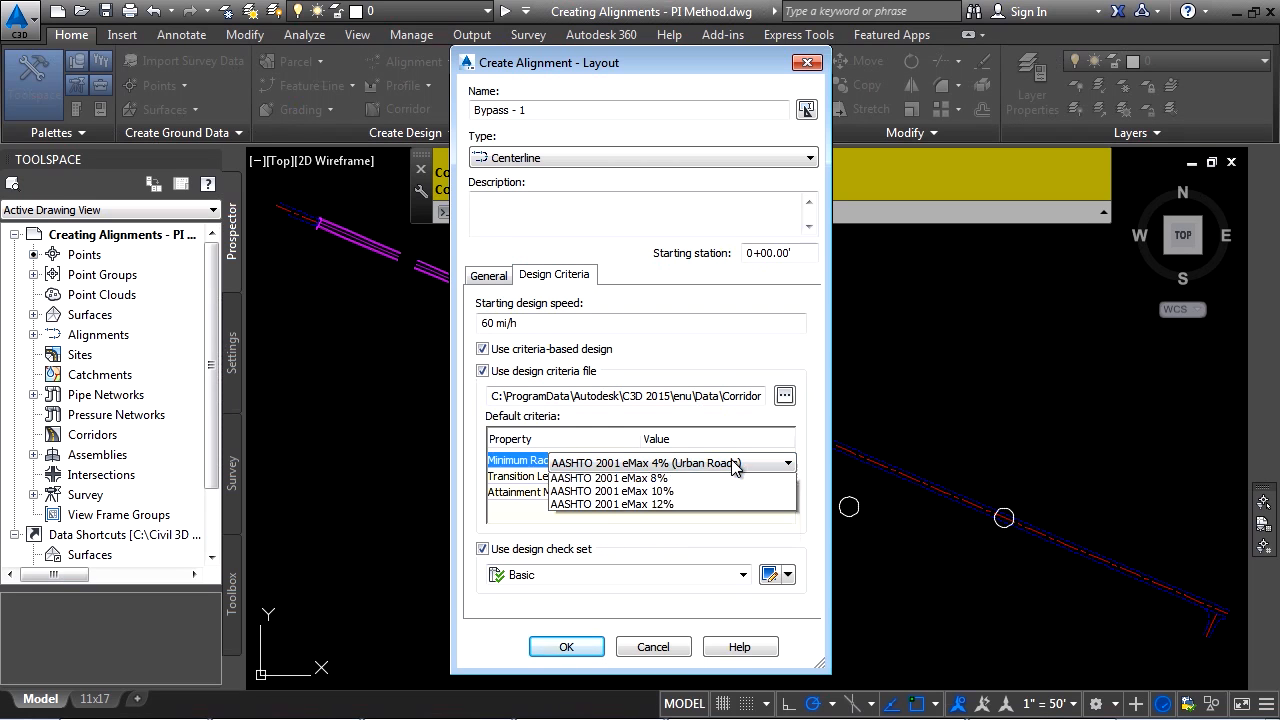
pyautogui.click(483, 568)
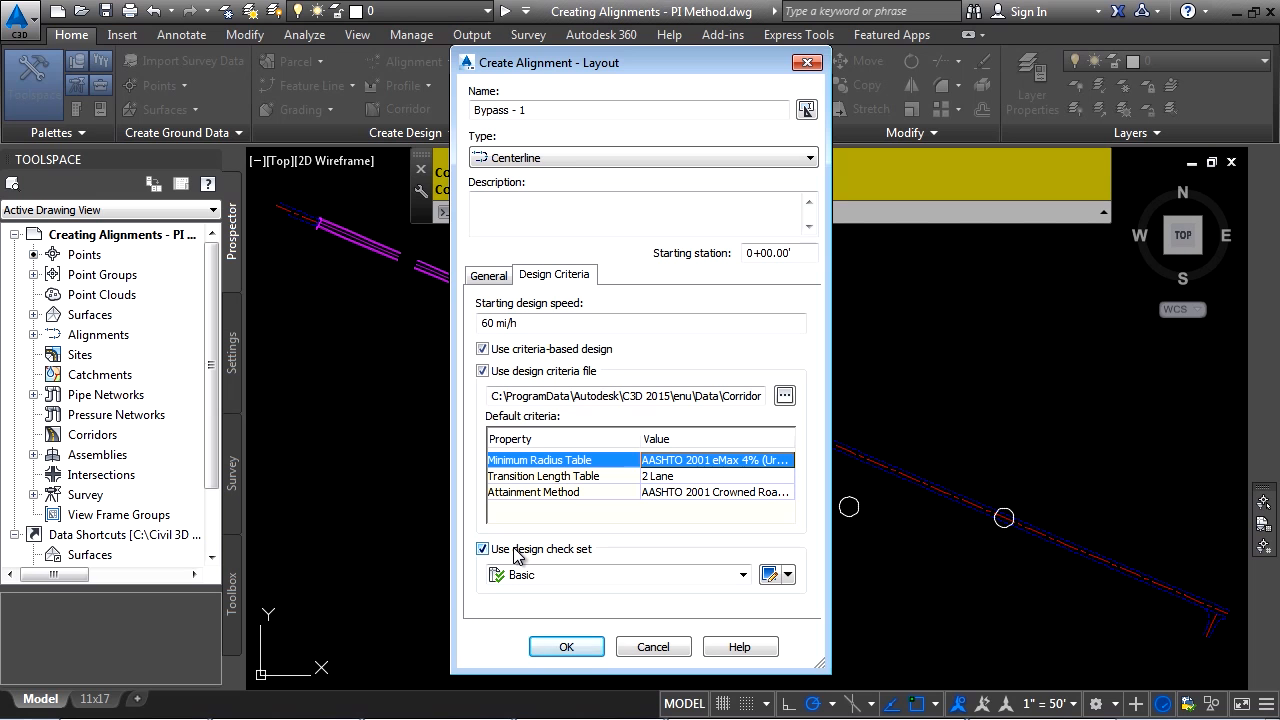
pyautogui.click(483, 348)
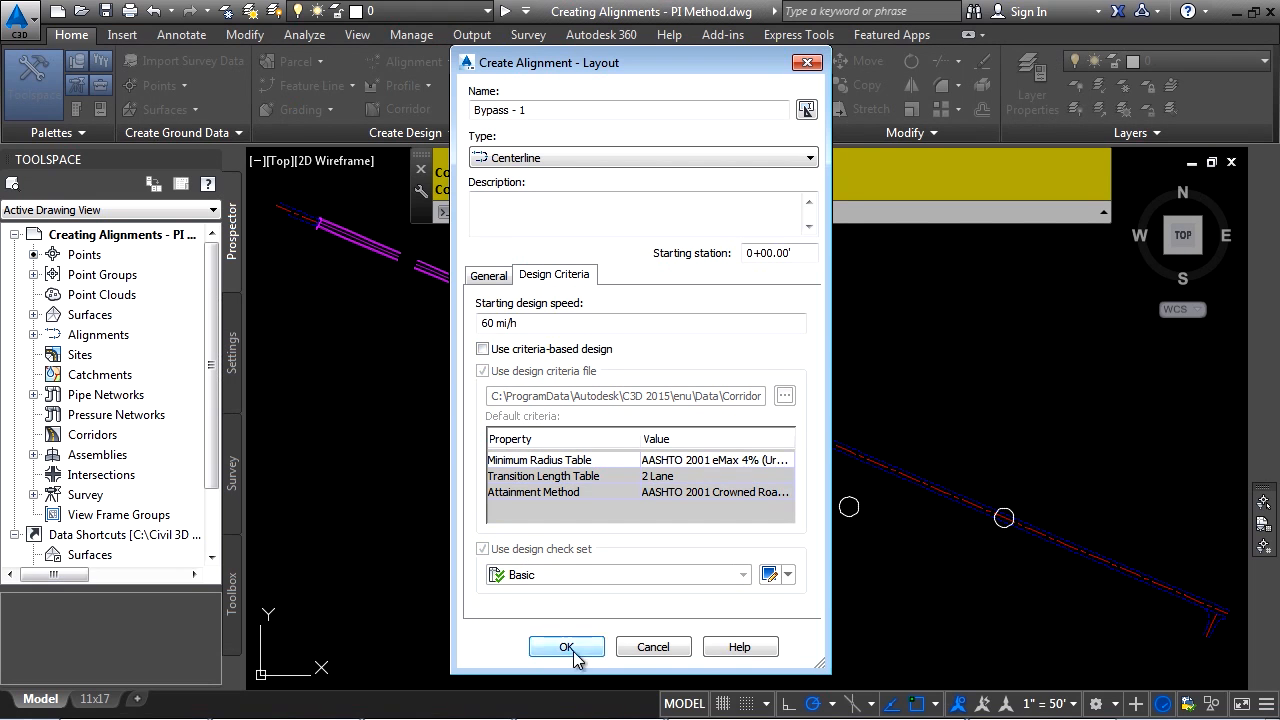
# - Accept the alignment settings and keep curves without spirals at a 200' default radius in the curve and spiral settings
pyautogui.click(566, 648)
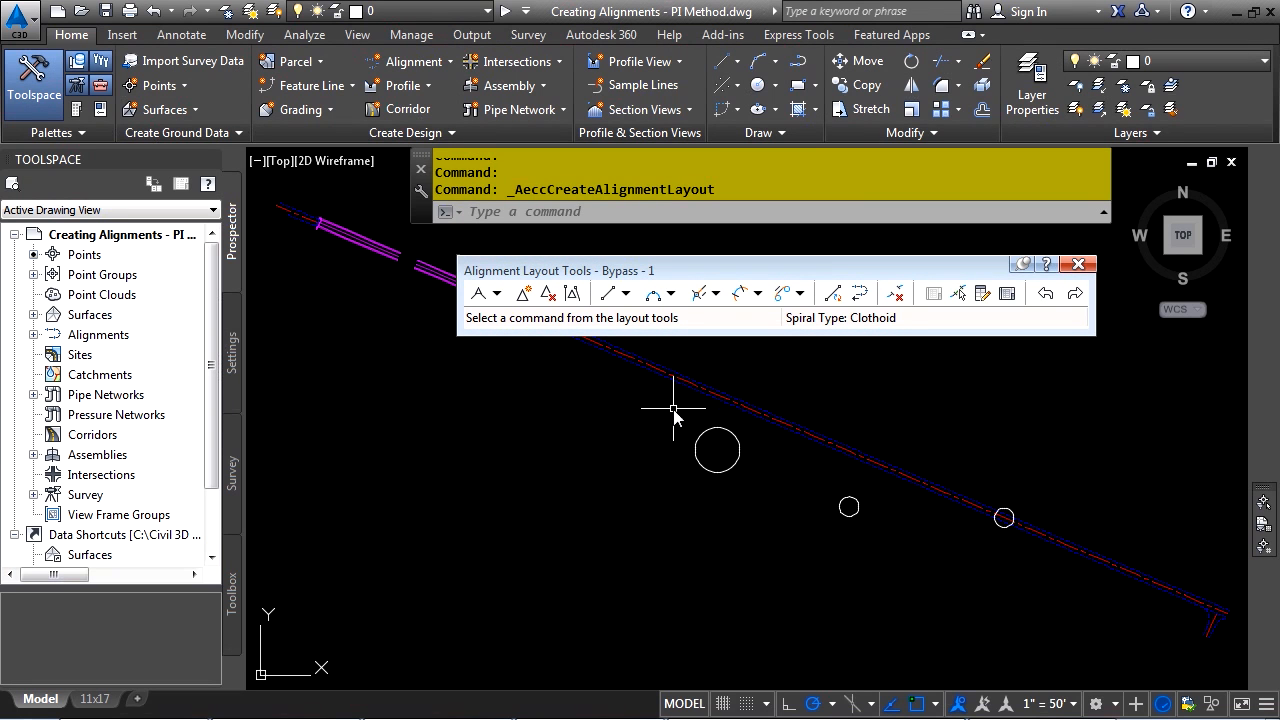
pyautogui.click(498, 300)
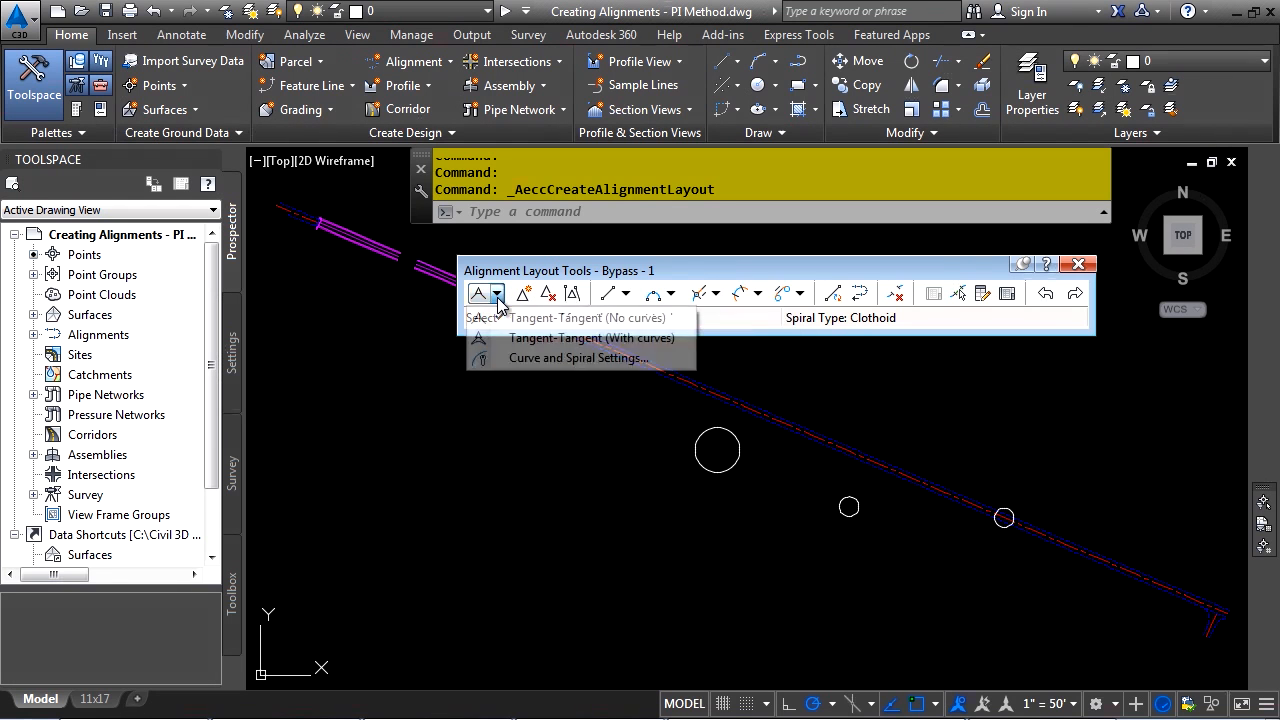
pyautogui.click(533, 358)
pyautogui.doubleClick(580, 373)
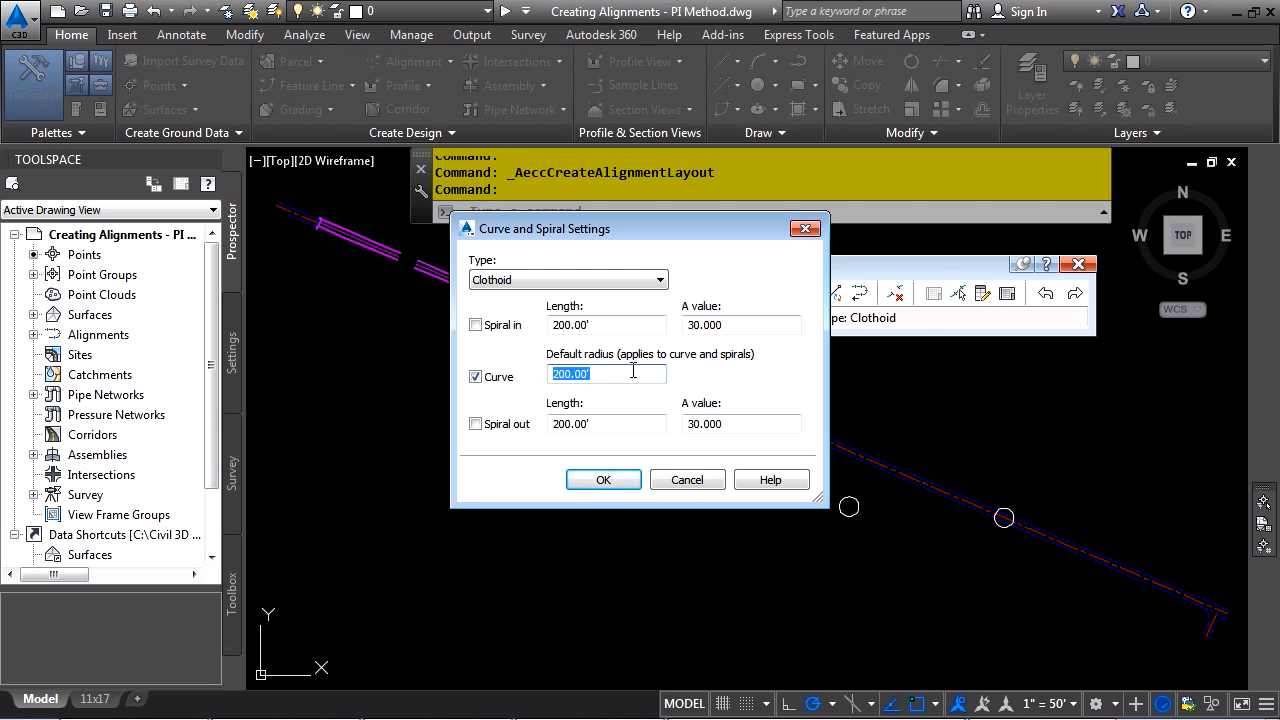
pyautogui.click(603, 480)
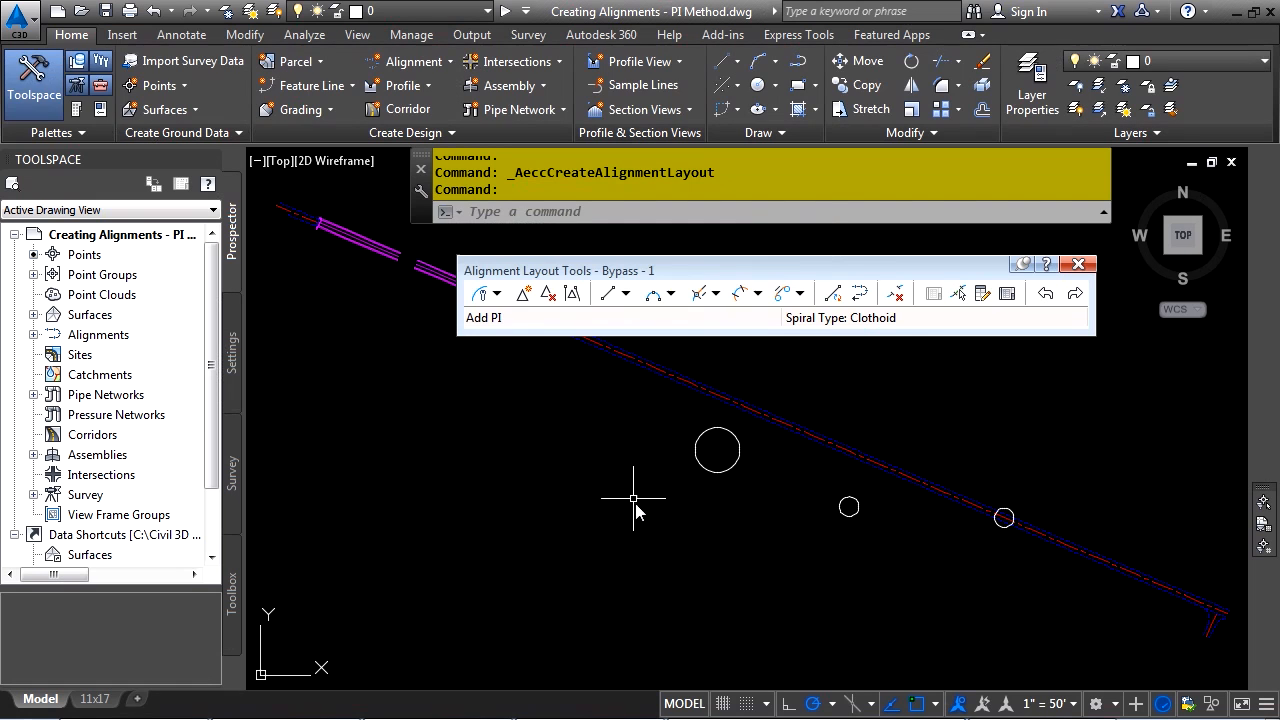
# - Start a Tangent-Tangent (With curves) layout at northing 901285.932 and easting 1456414.0065
pyautogui.click(497, 294)
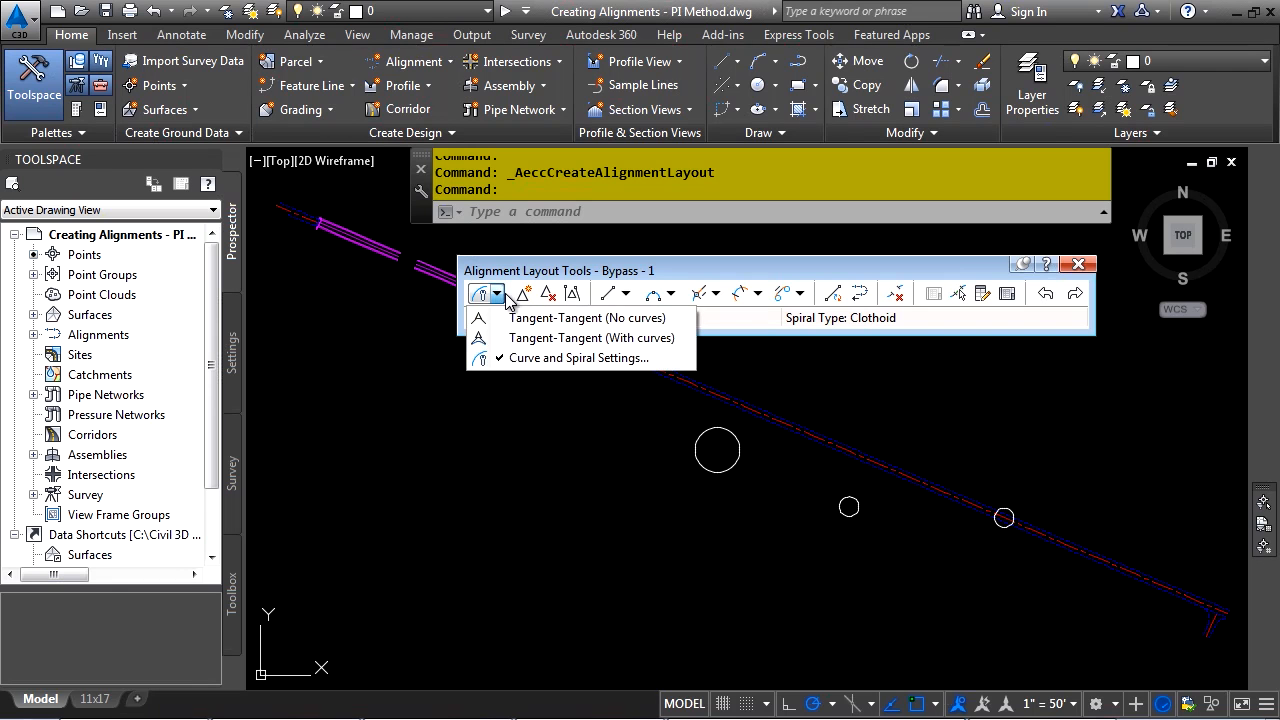
pyautogui.click(545, 345)
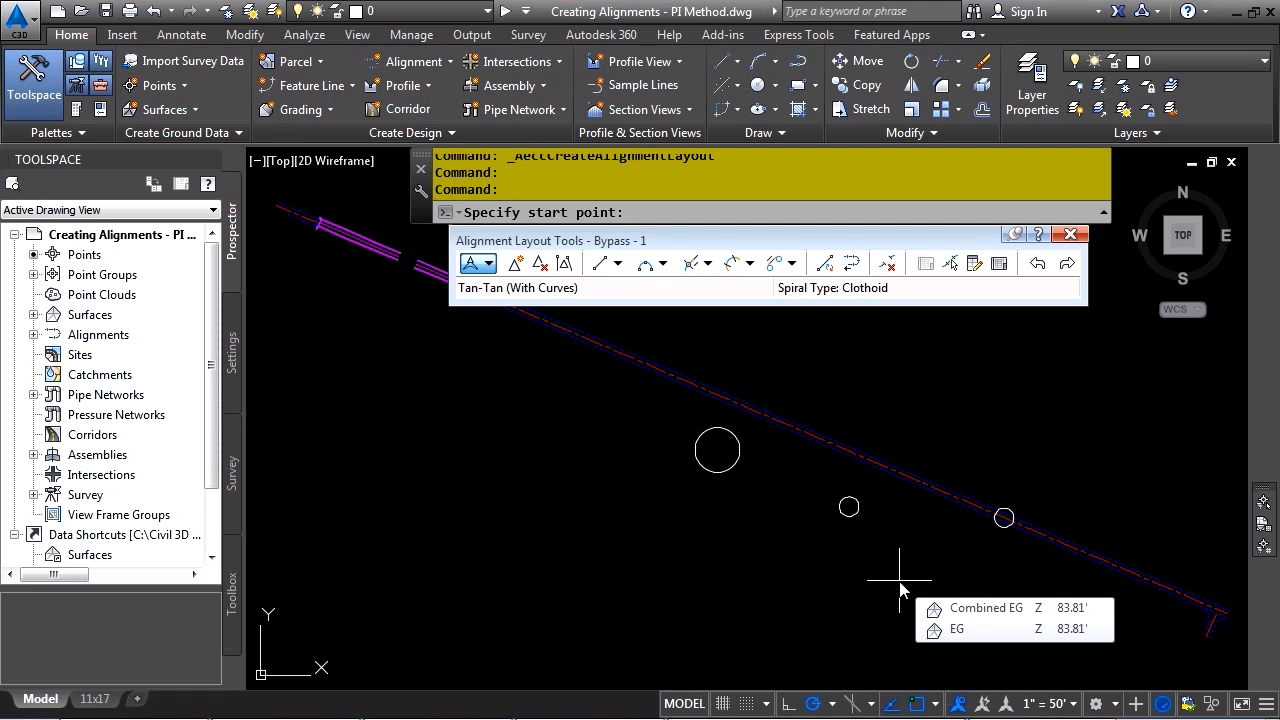
pyautogui.write("'")
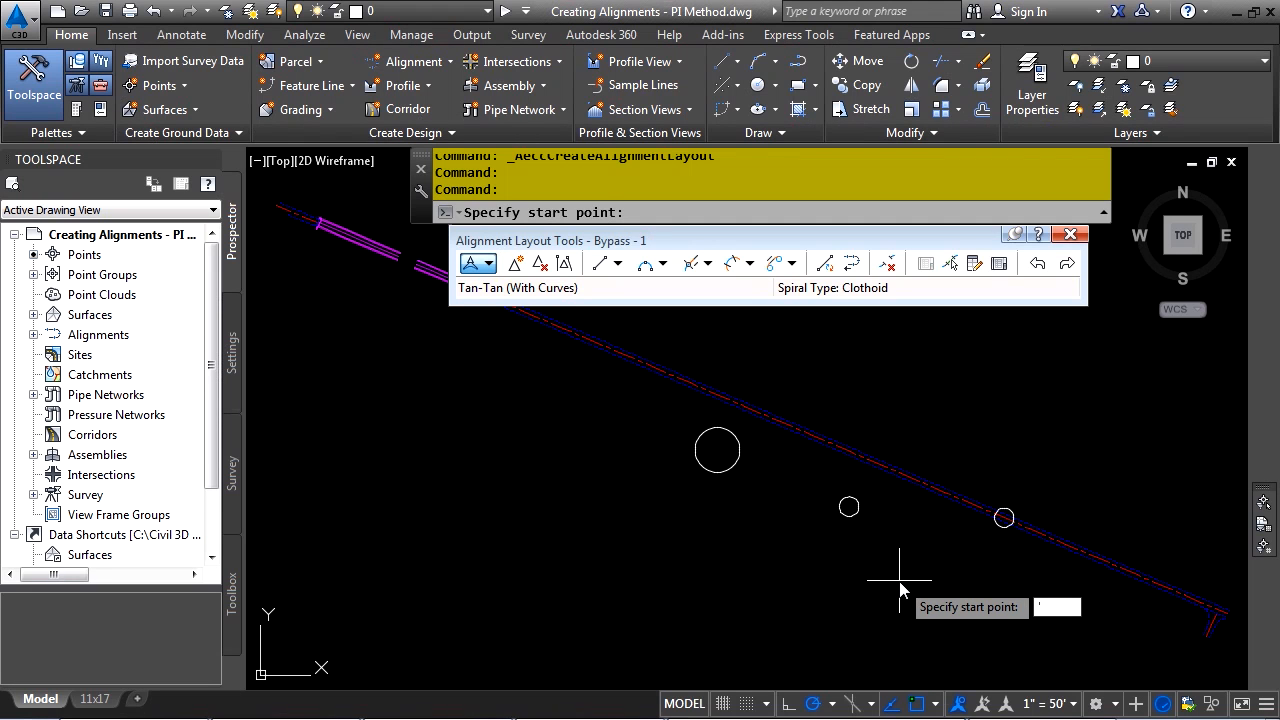
pyautogui.write('ne')
pyautogui.press('Return')
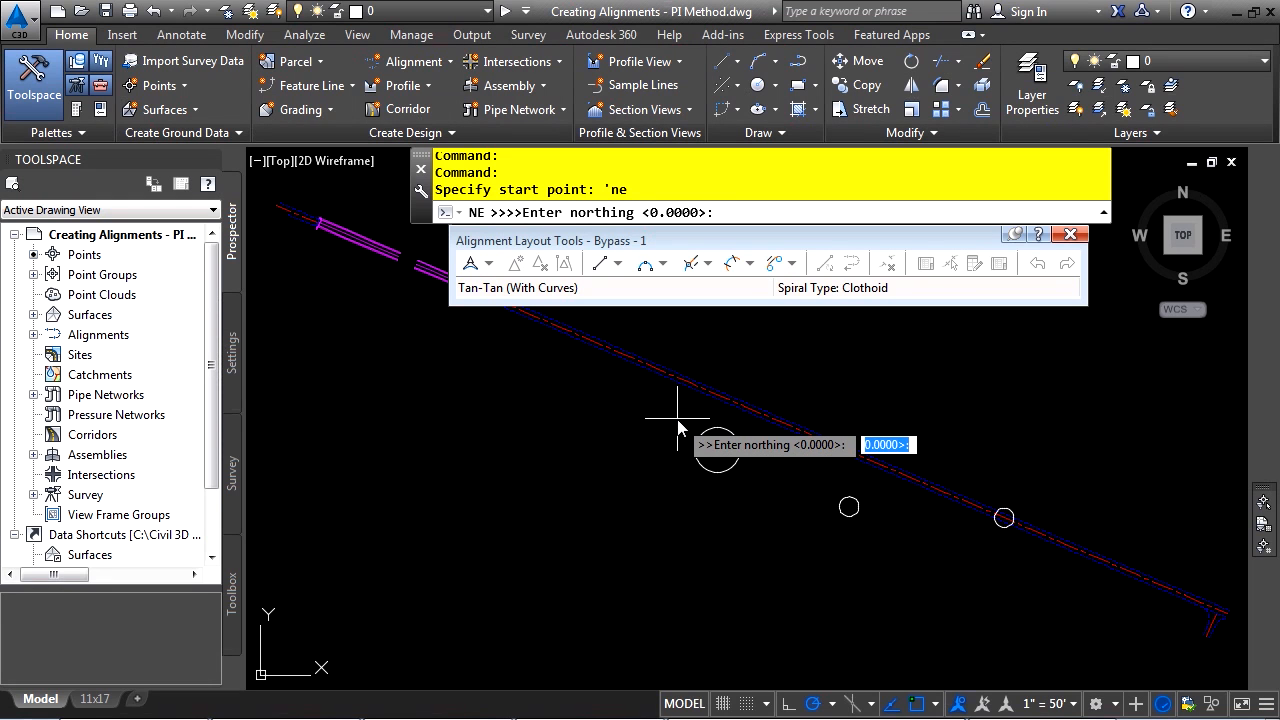
pyautogui.write('901285.932')
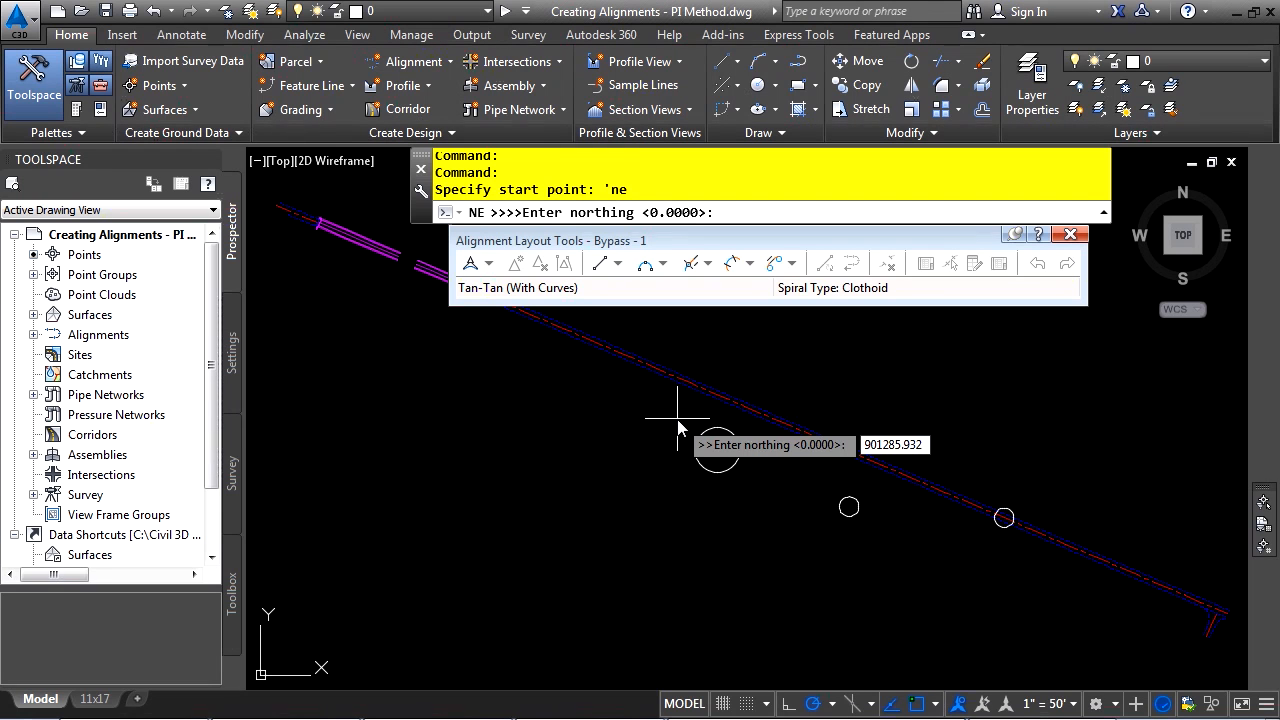
pyautogui.press('Return')
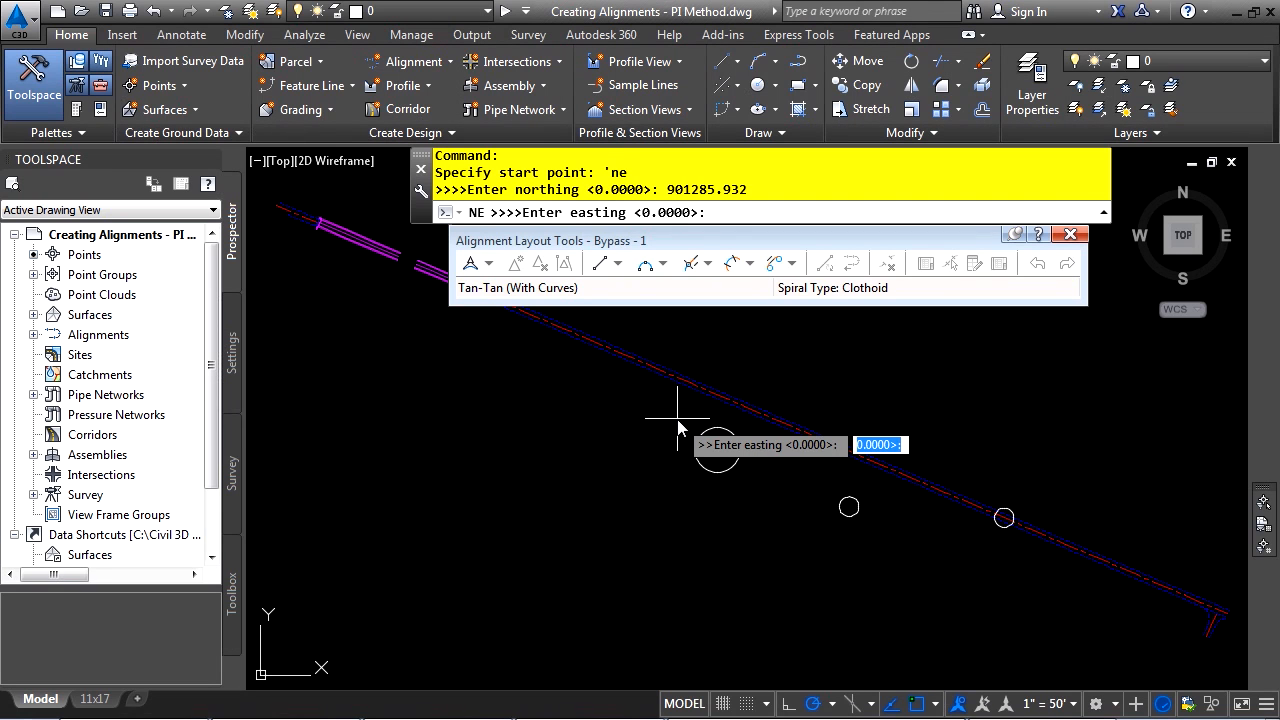
pyautogui.write('1456414.0065')
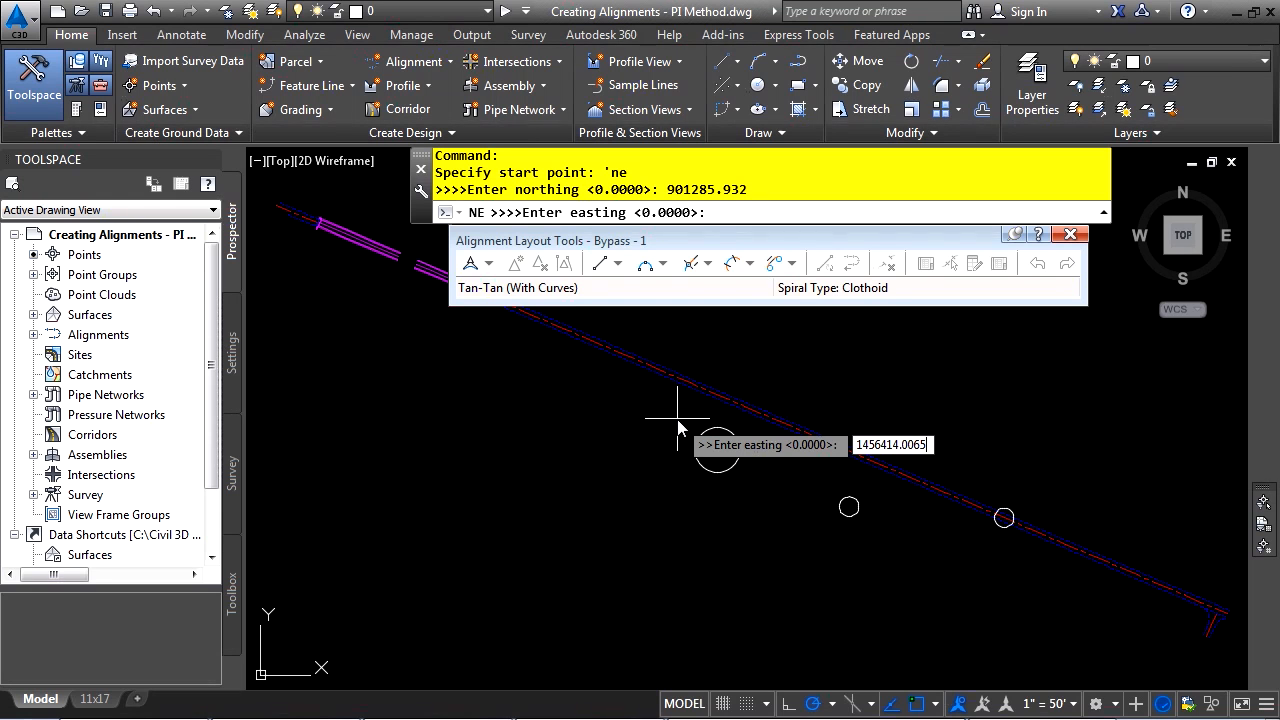
pyautogui.press('Return')
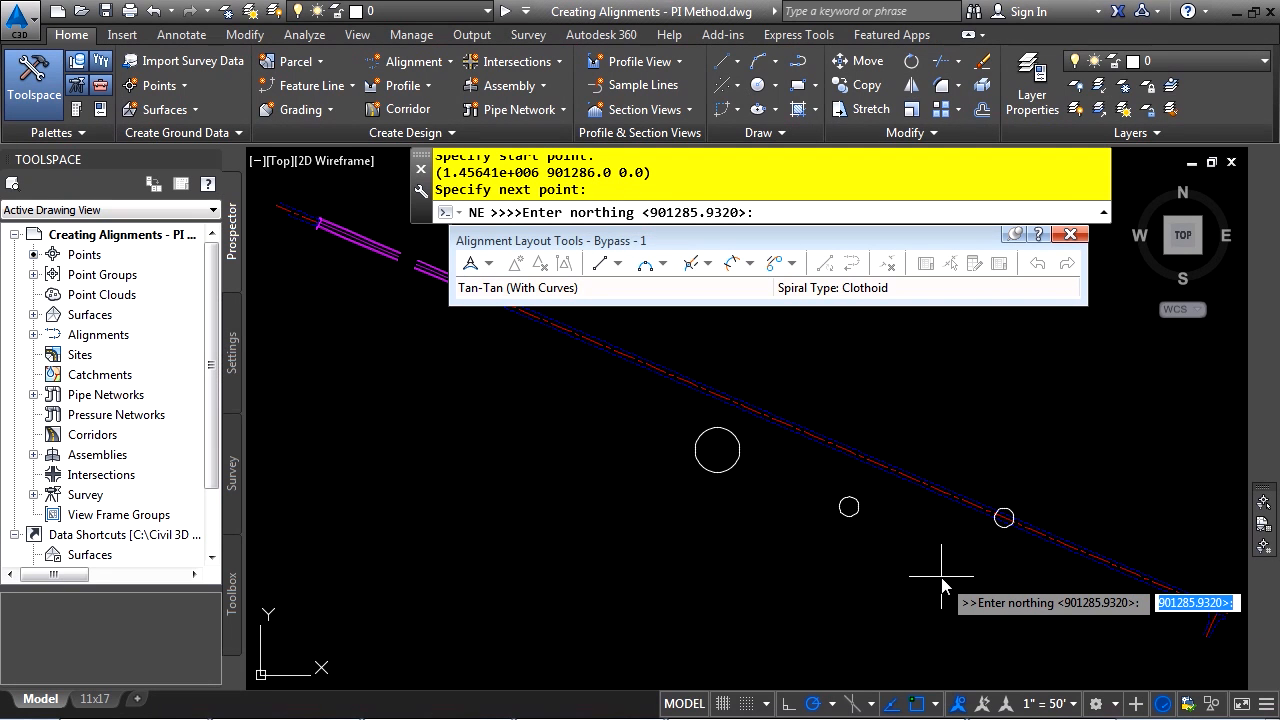
pyautogui.press('Escape')
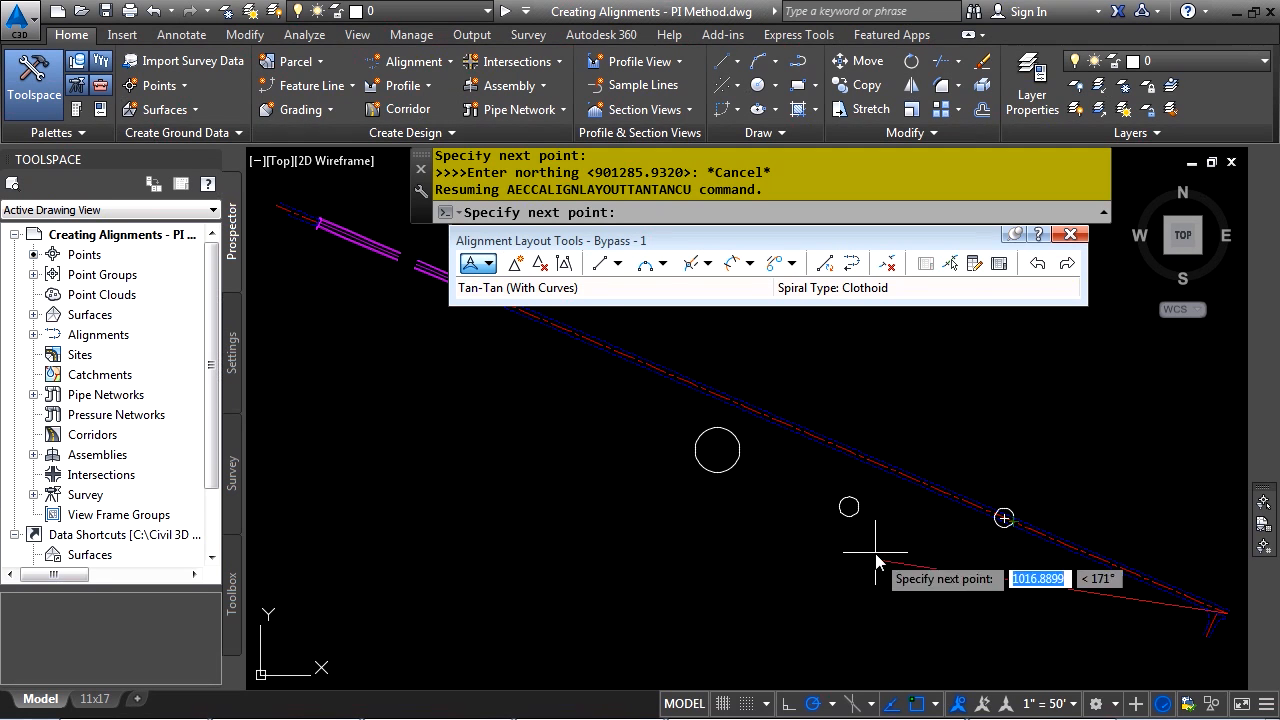
# - Place the next alignment PIs at the centers of the three circles, from the one on the road centerline to the large one
pyautogui.scroll(4, 983, 541)
pyautogui.scroll(2, 983, 541)
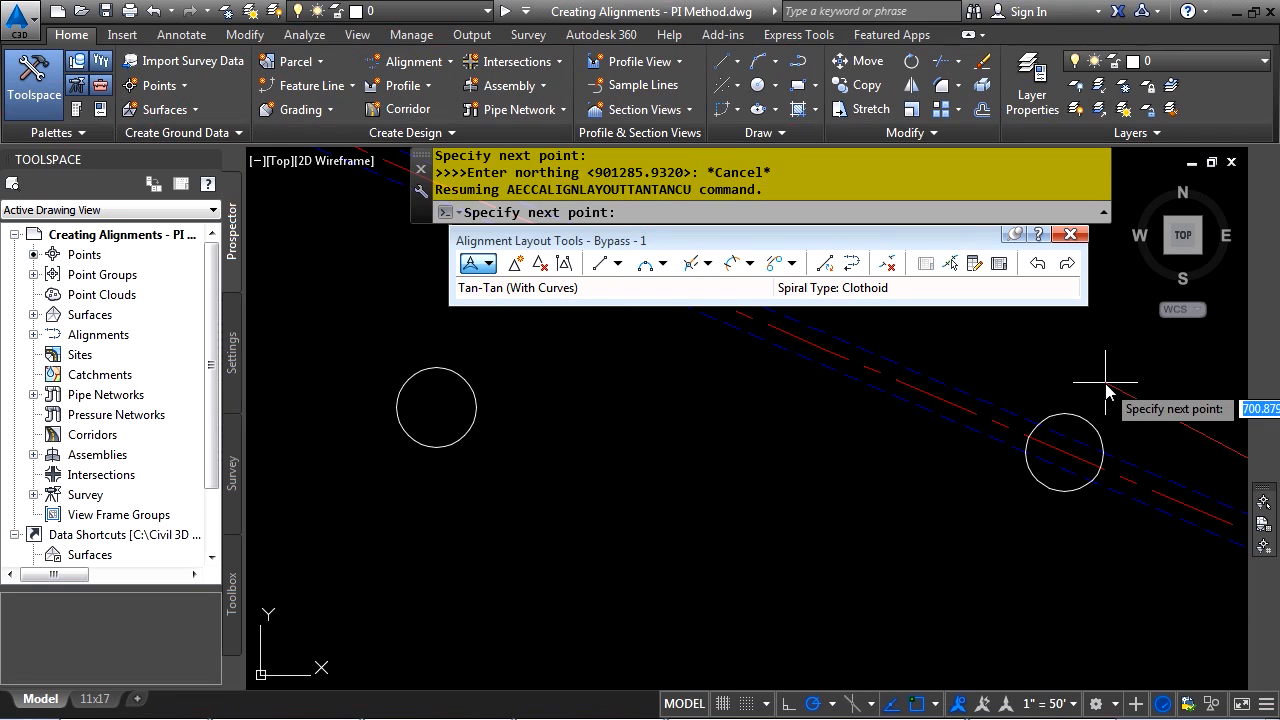
pyautogui.click(1064, 451)
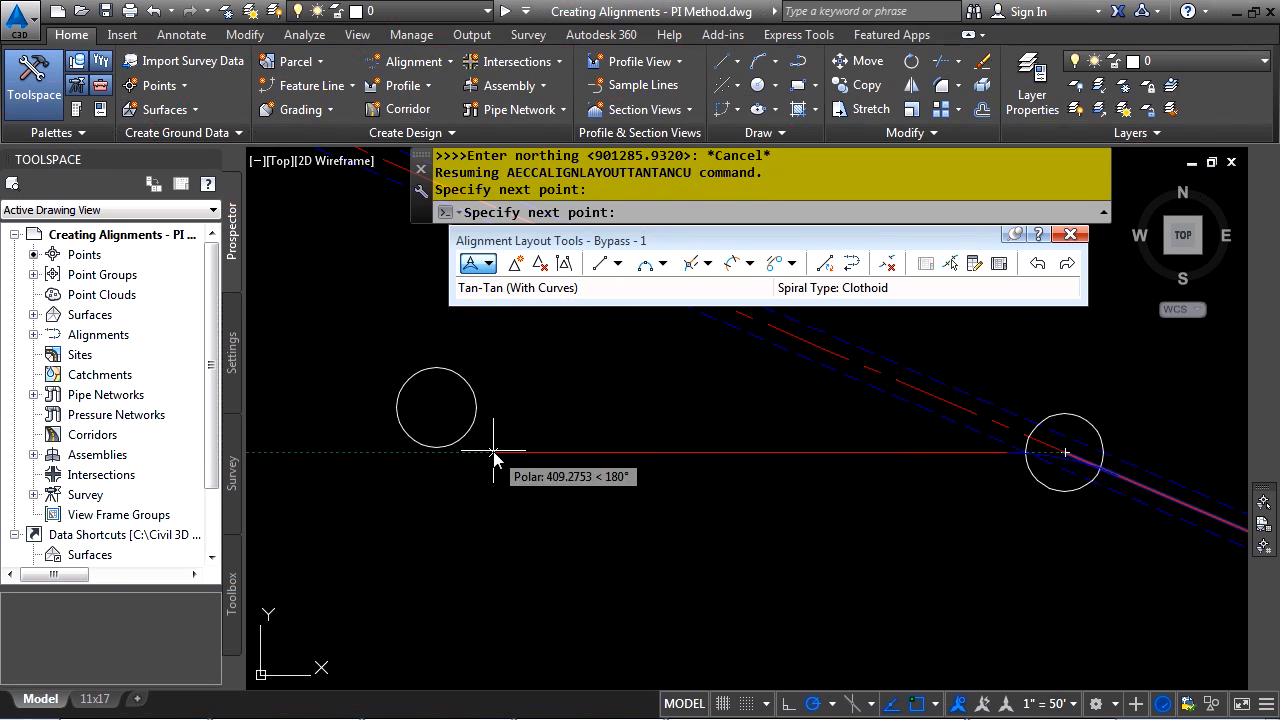
pyautogui.click(466, 437)
pyautogui.scroll(-4, 816, 599)
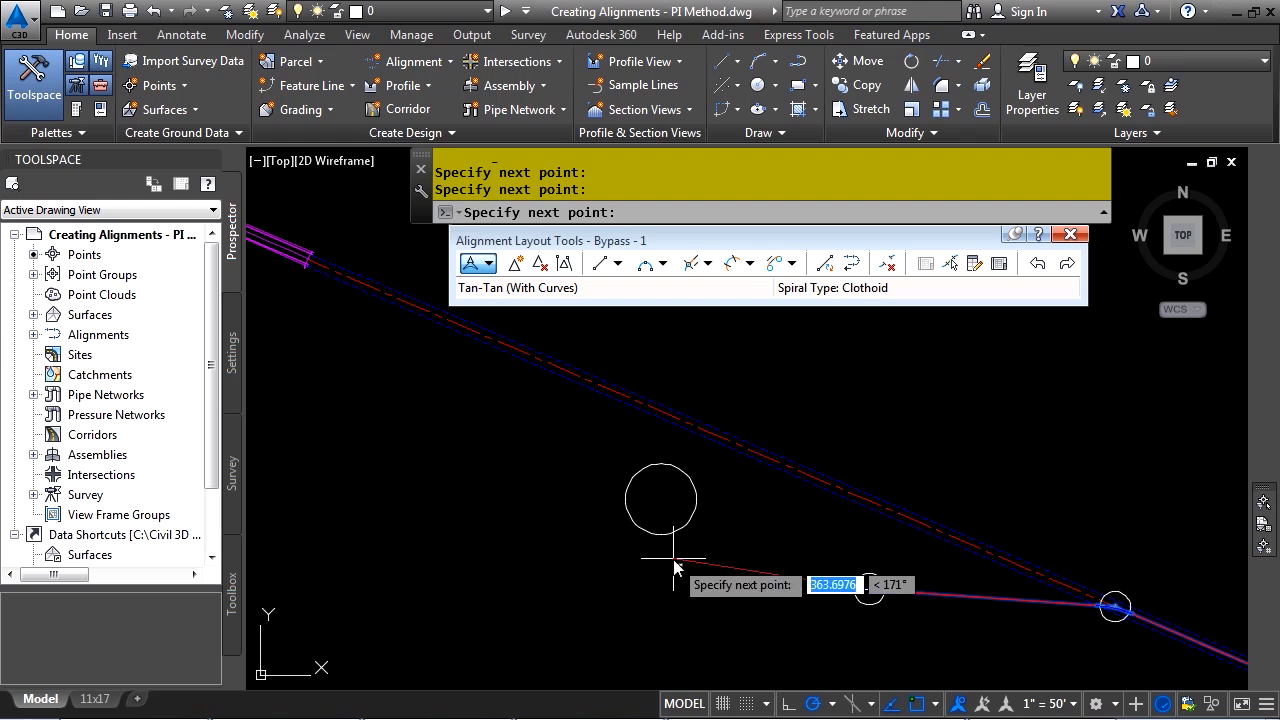
pyautogui.scroll(-3, 520, 569)
pyautogui.moveTo(515, 555); pyautogui.dragTo(583, 556, button='middle')
pyautogui.scroll(3, 583, 556)
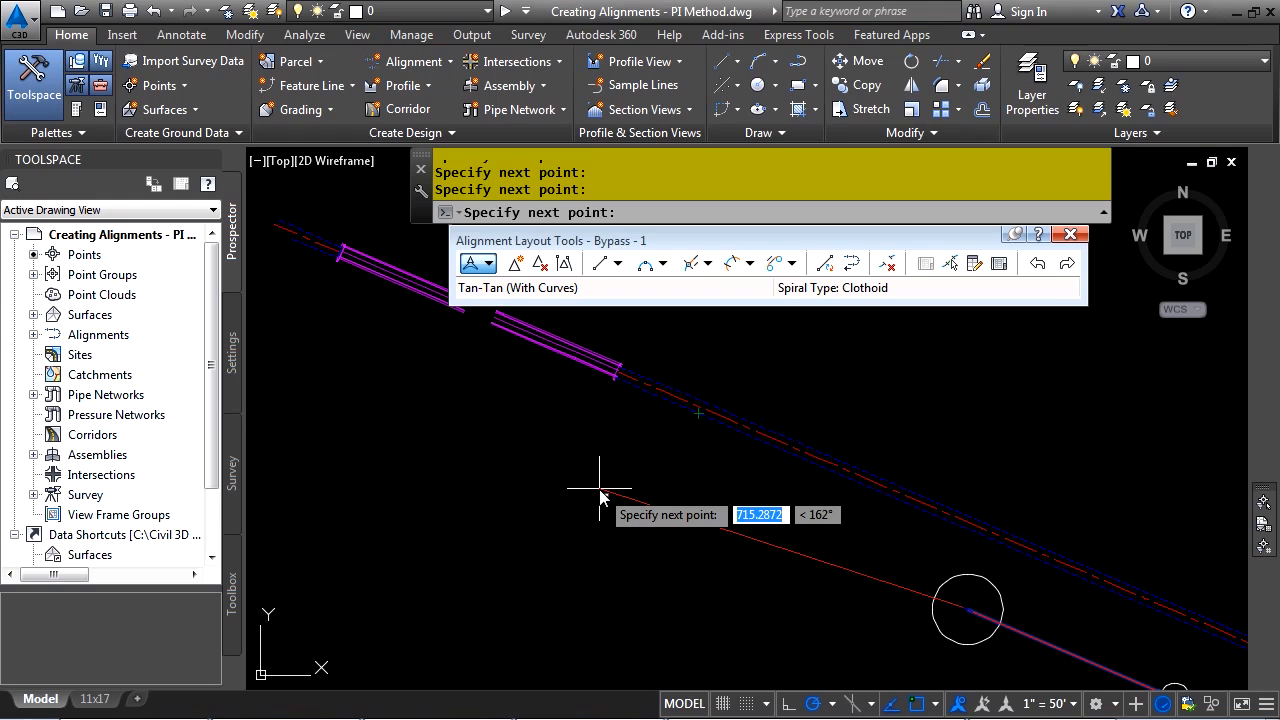
# - Add the next PI at northing 902046.977624 and easting 1454647.923116, then leave the coordinate entry
pyautogui.write('1')
pyautogui.write('ne')
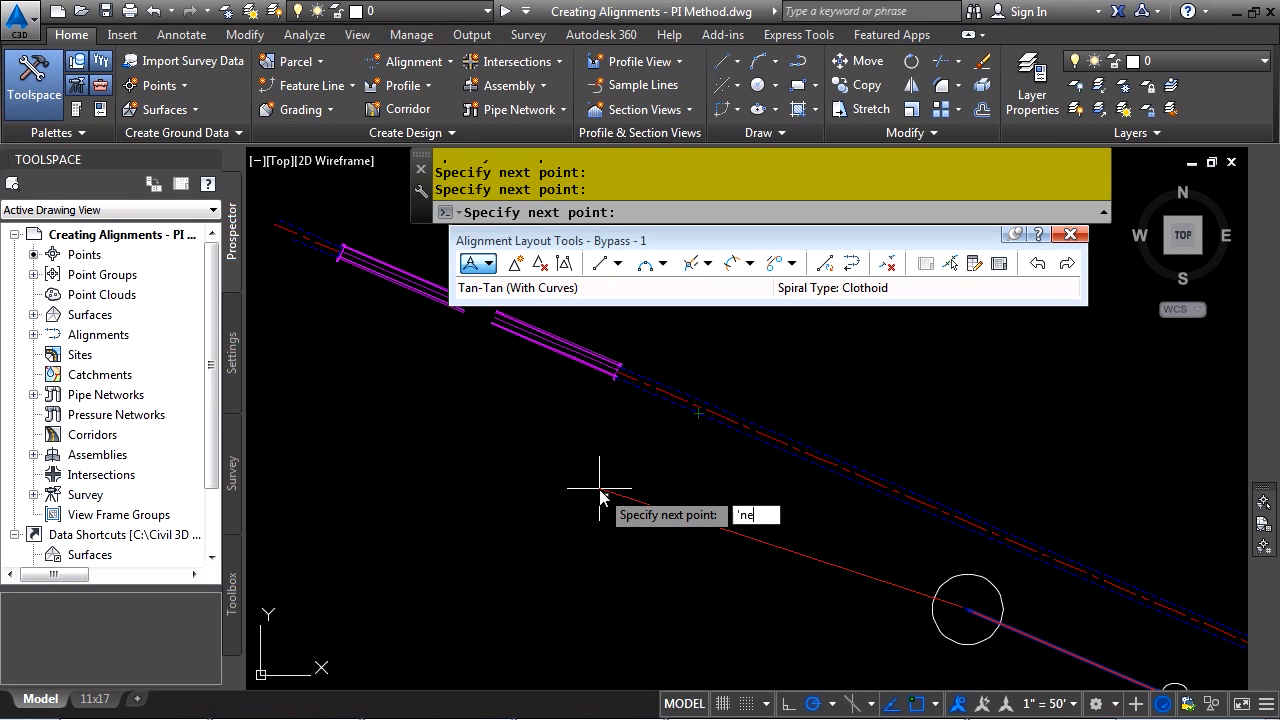
pyautogui.press('Return')
pyautogui.write('902046.97')
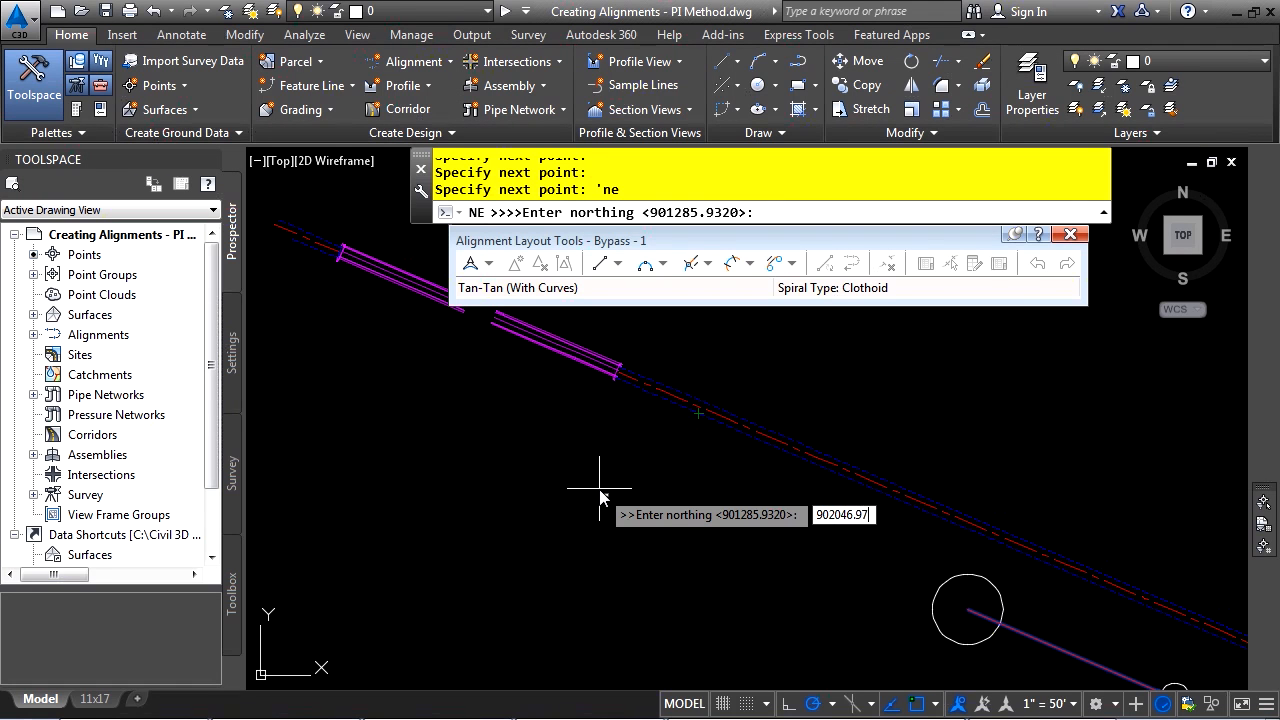
pyautogui.write('7624')
pyautogui.press('Return')
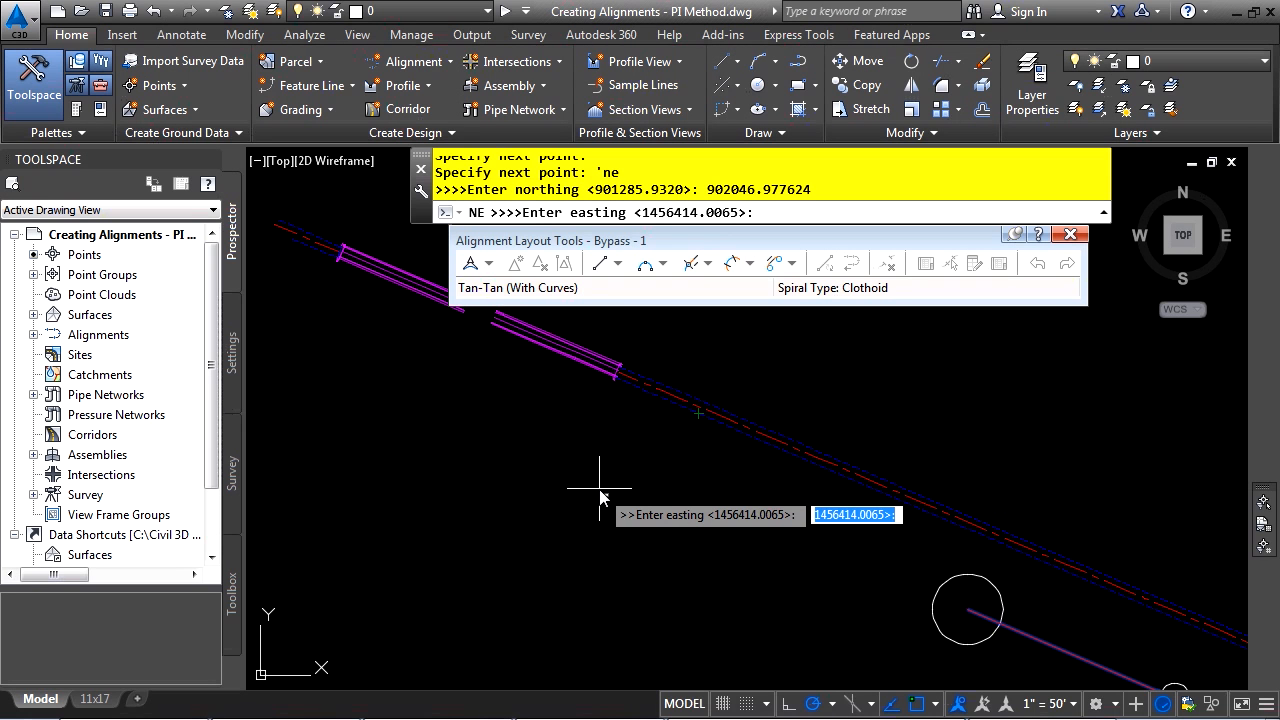
pyautogui.write('1454647')
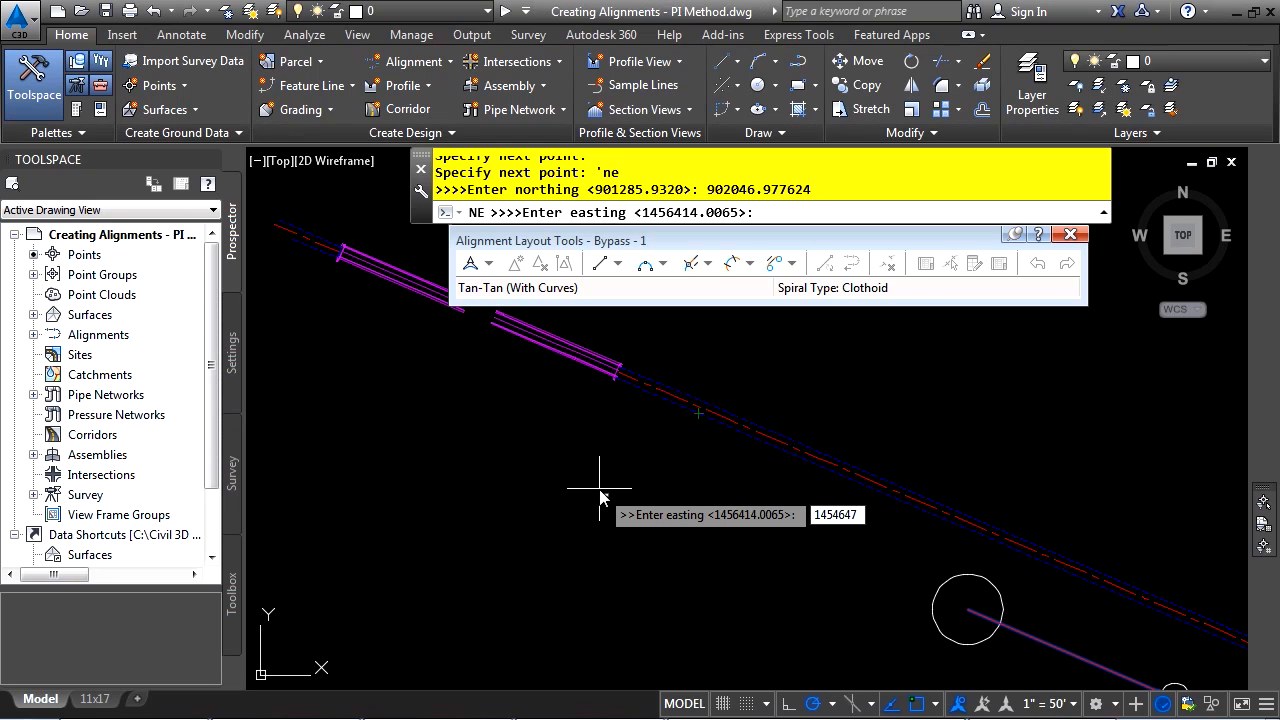
pyautogui.write('.923116')
pyautogui.press('Return')
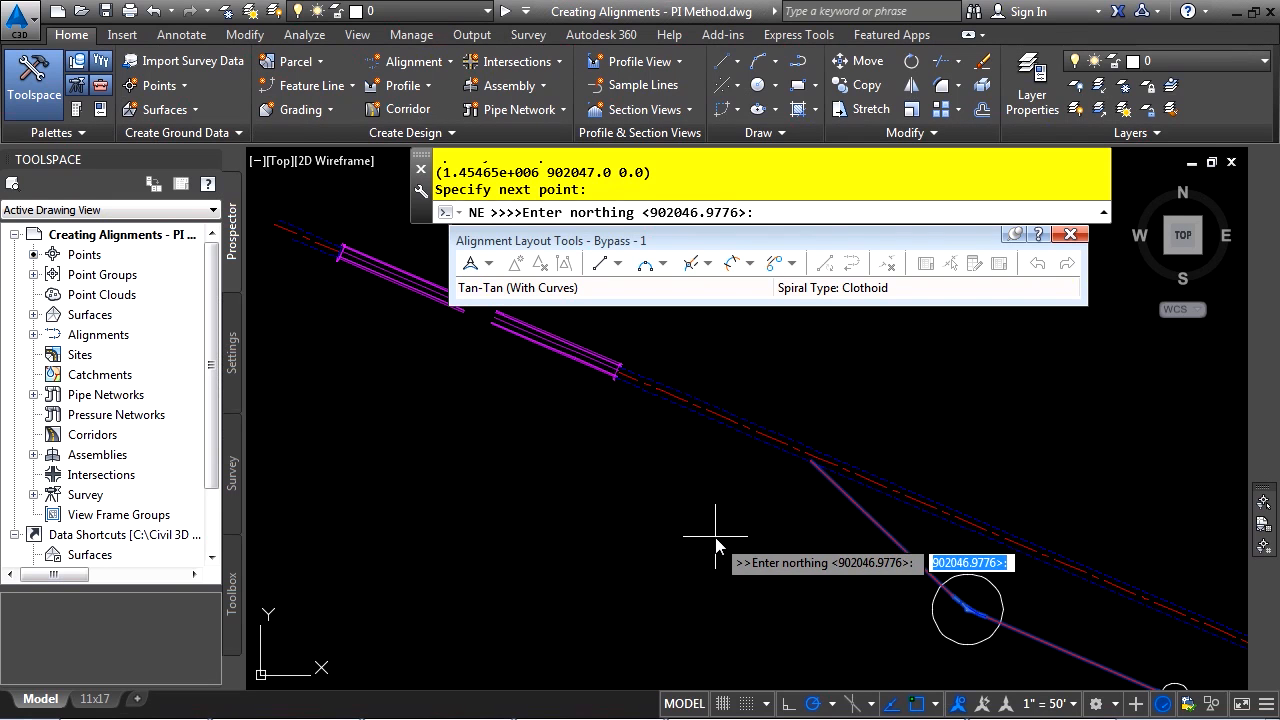
pyautogui.press('Escape')
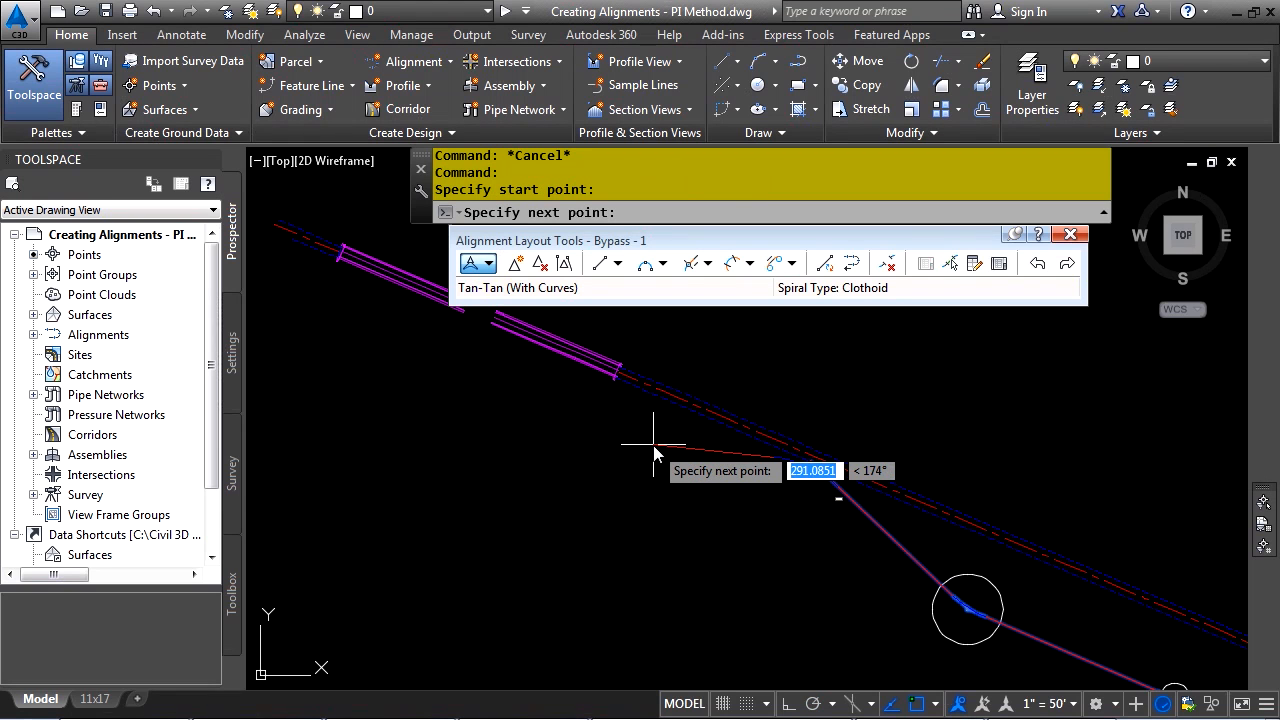
# - Add the final PI by bearing and distance in the NW quadrant, with bearing 66.4514 and distance 953.01, and end the layout
pyautogui.write("'bd")
pyautogui.press('Return')
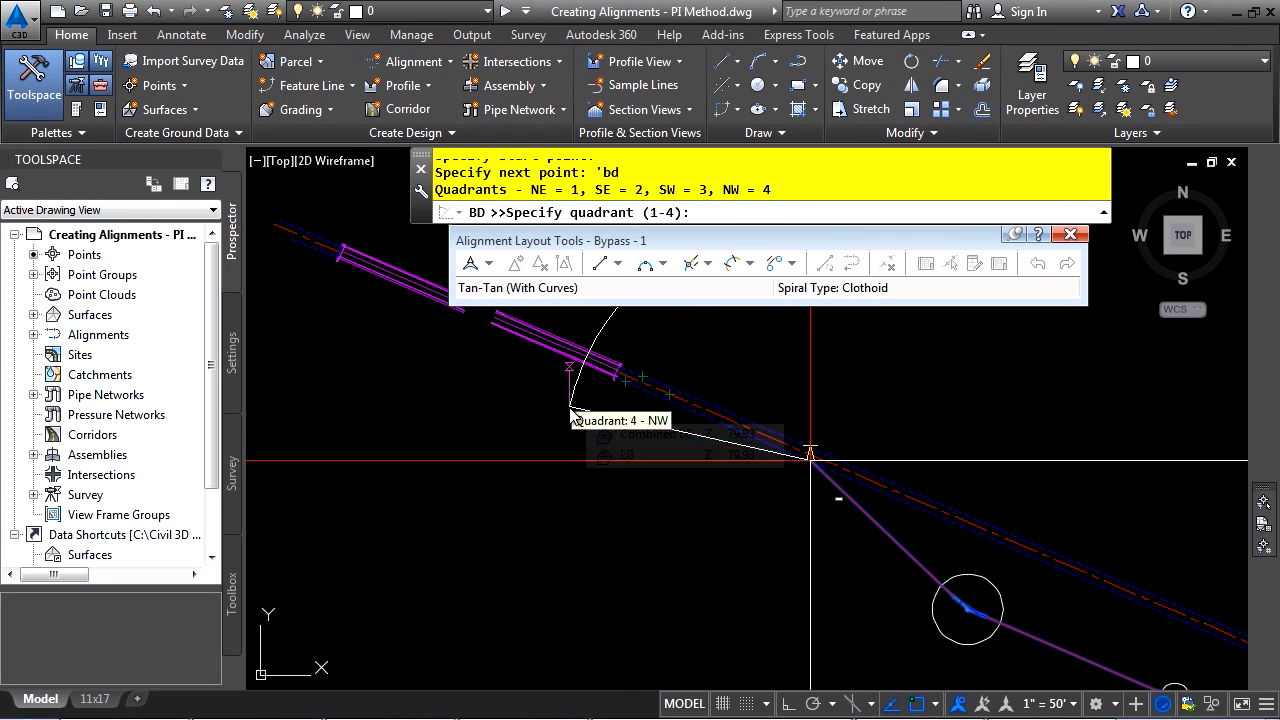
pyautogui.click(504, 392)
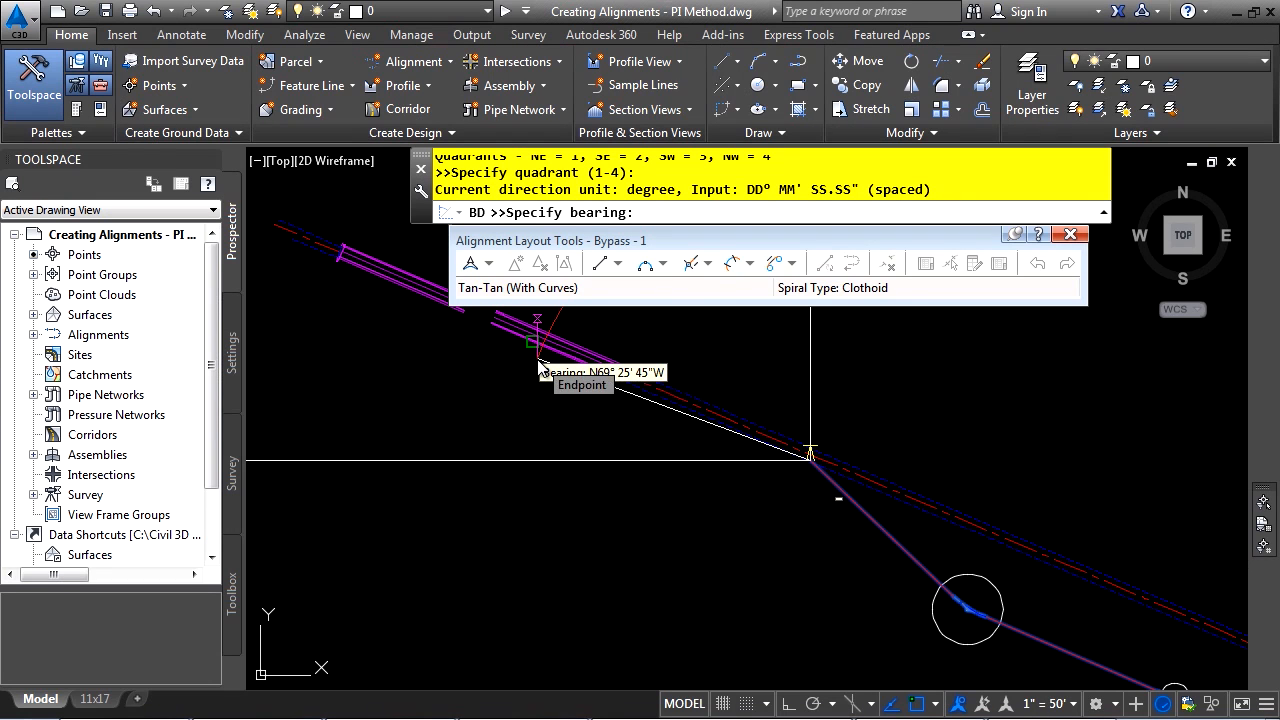
pyautogui.write('66.451')
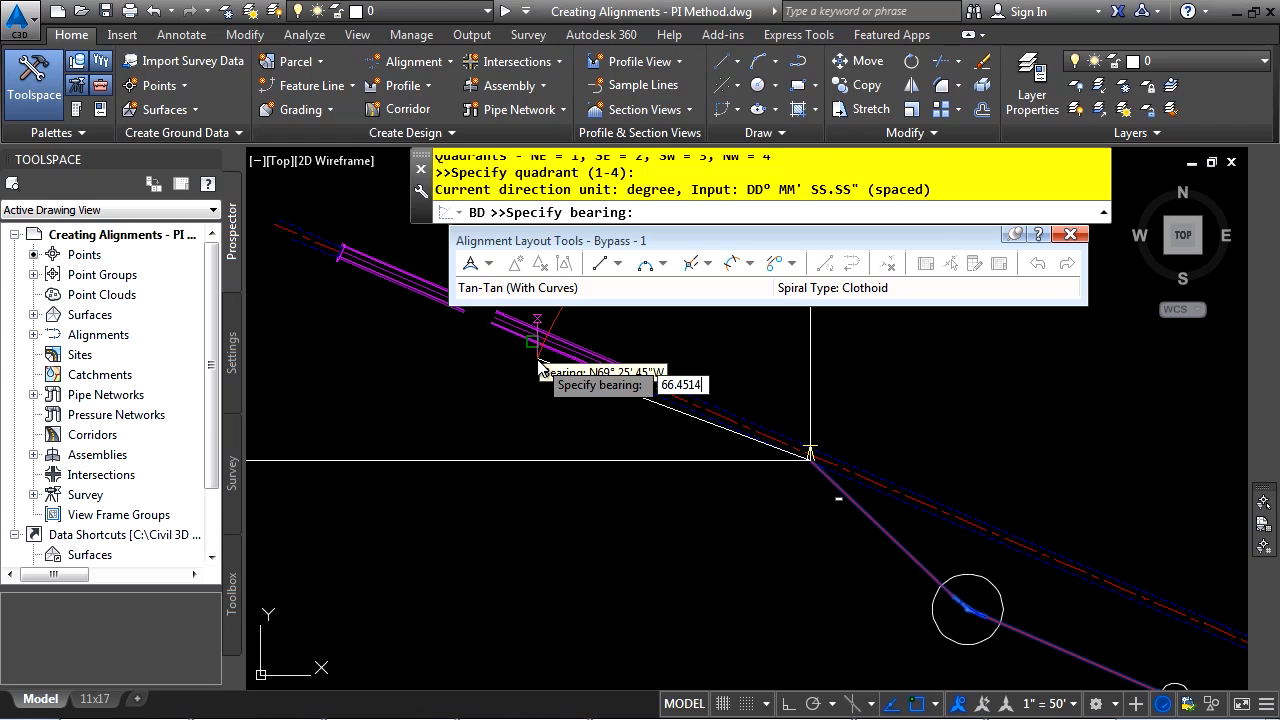
pyautogui.write('4')
pyautogui.press('Return')
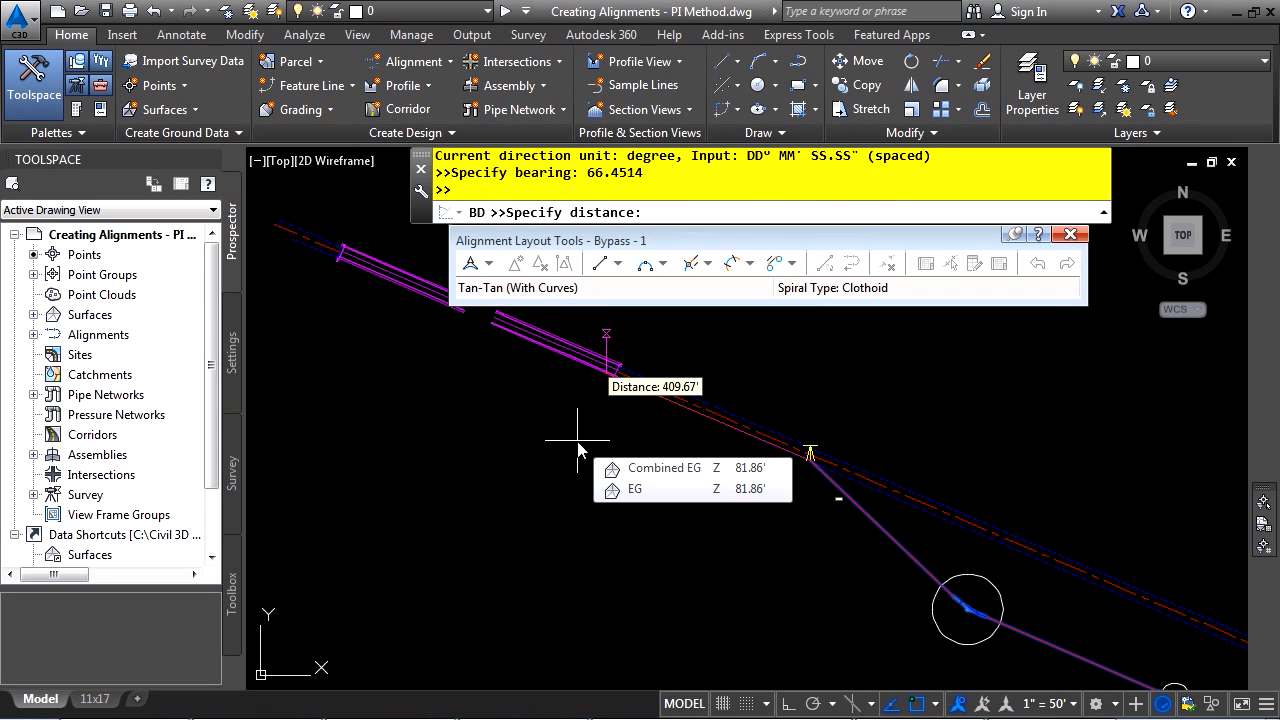
pyautogui.write('953.01')
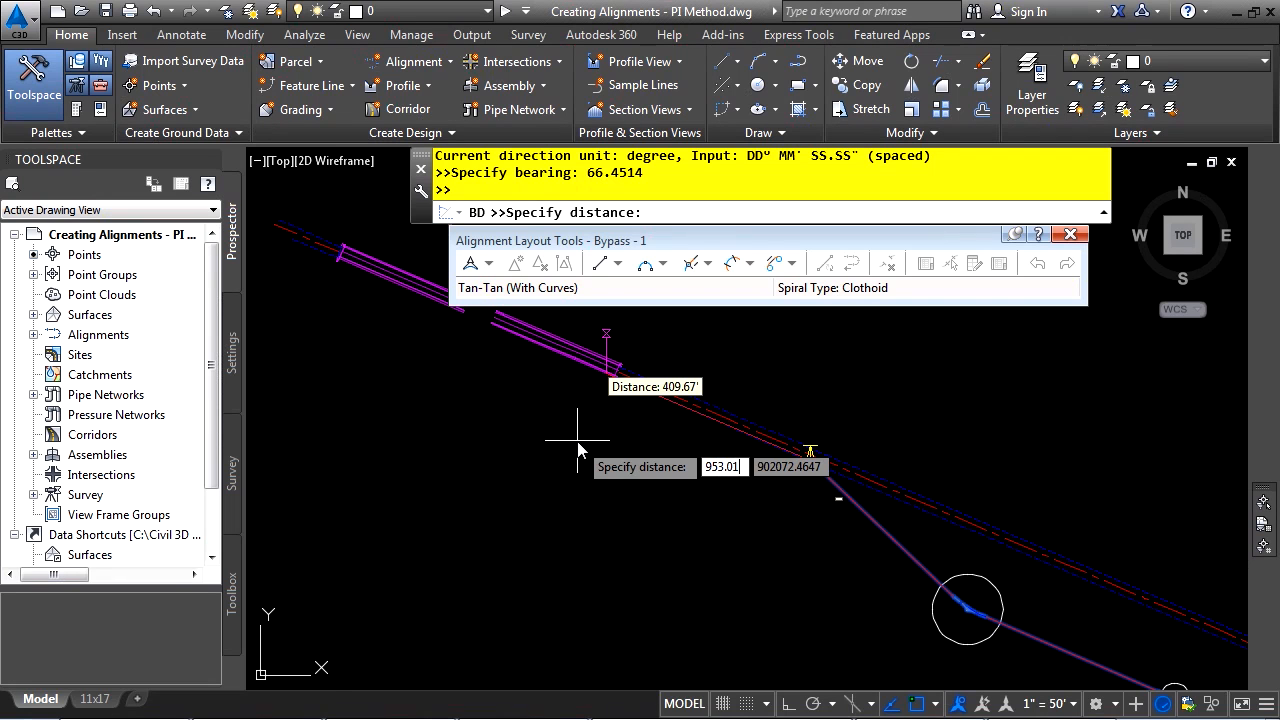
pyautogui.press('Return')
pyautogui.press('Escape')
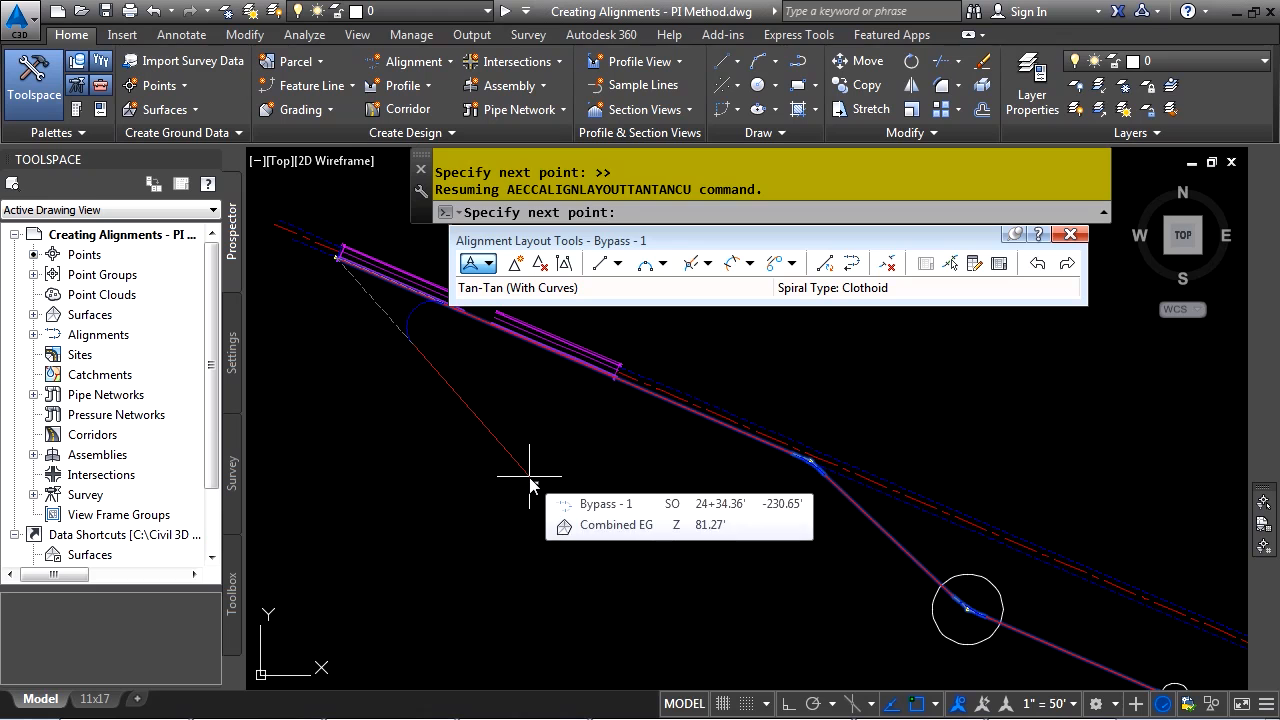
pyautogui.press('Escape')
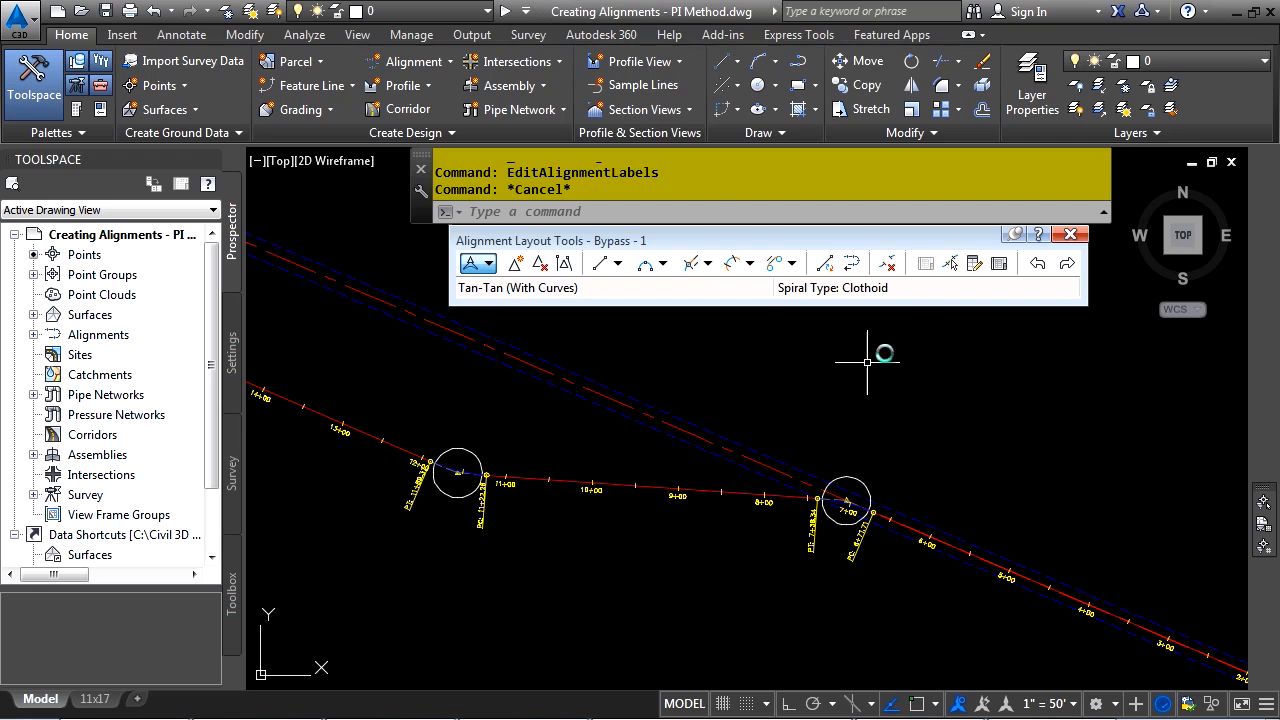
# - Open the alignment entities grid, reposition it beside the drawing, and highlight the first line and first curve on the alignment
pyautogui.click(1000, 263)
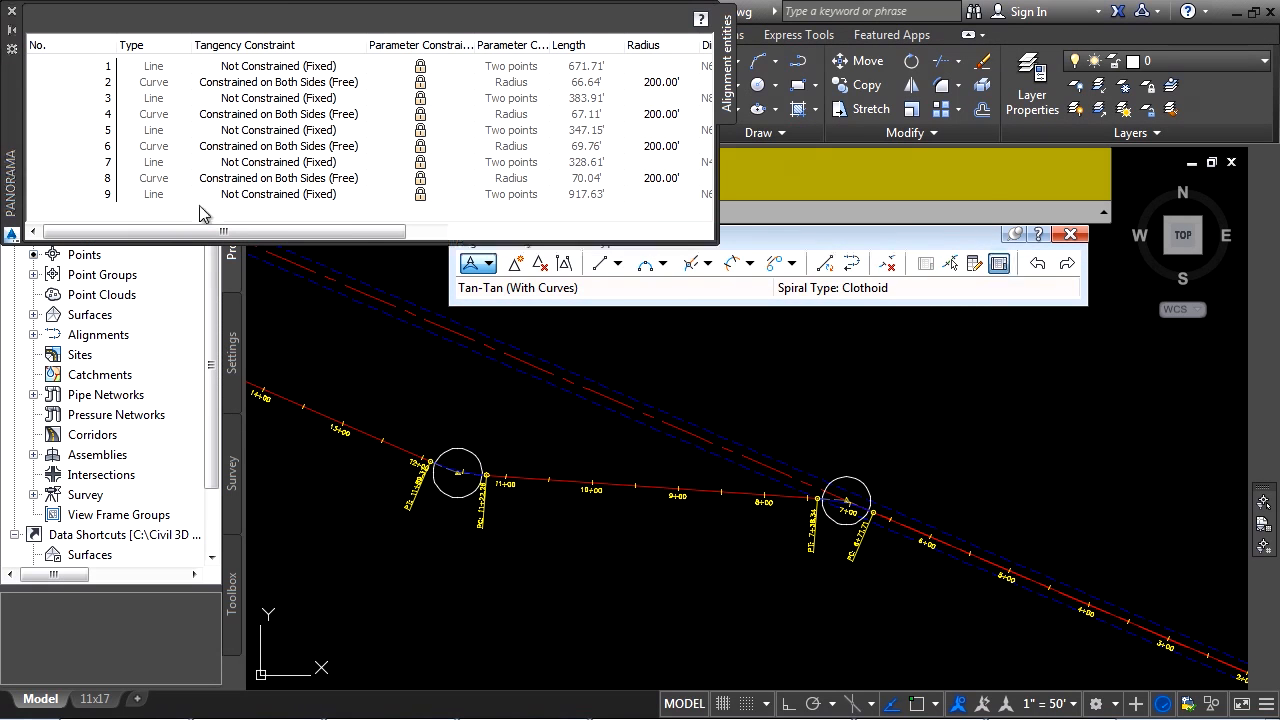
pyautogui.moveTo(25, 162)
pyautogui.mouseDown()
pyautogui.moveTo(272, 399)
pyautogui.moveTo(272, 415)
pyautogui.mouseUp()
pyautogui.moveTo(965, 494)
pyautogui.mouseDown()
pyautogui.moveTo(971, 467)
pyautogui.moveTo(989, 477)
pyautogui.mouseUp()
pyautogui.moveTo(684, 616); pyautogui.dragTo(870, 616, button='middle')
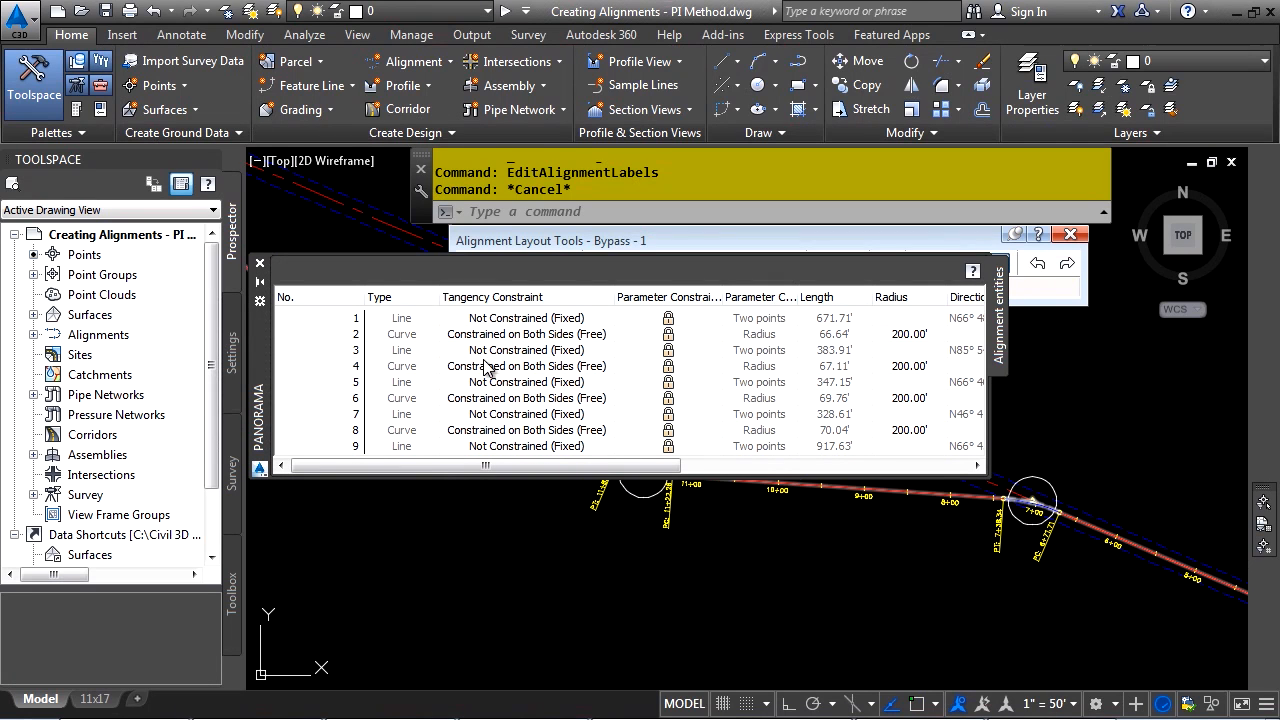
pyautogui.click(452, 334)
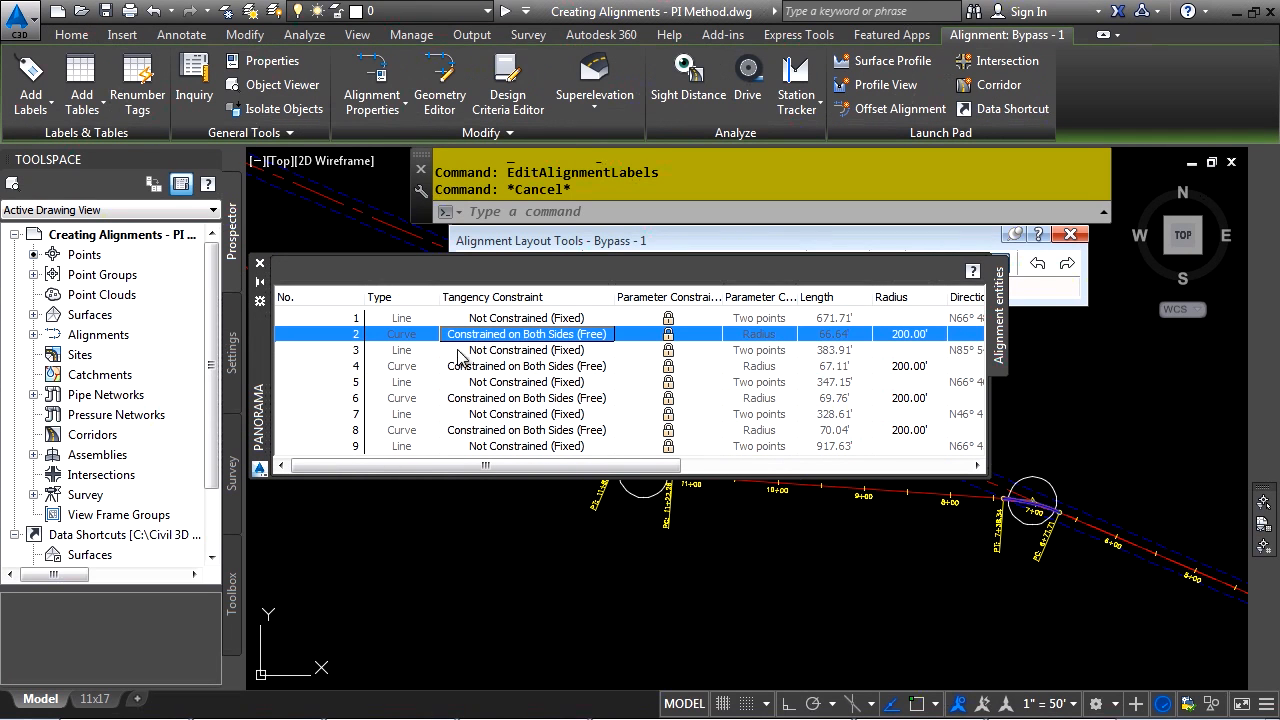
pyautogui.click(408, 352)
pyautogui.click(421, 322)
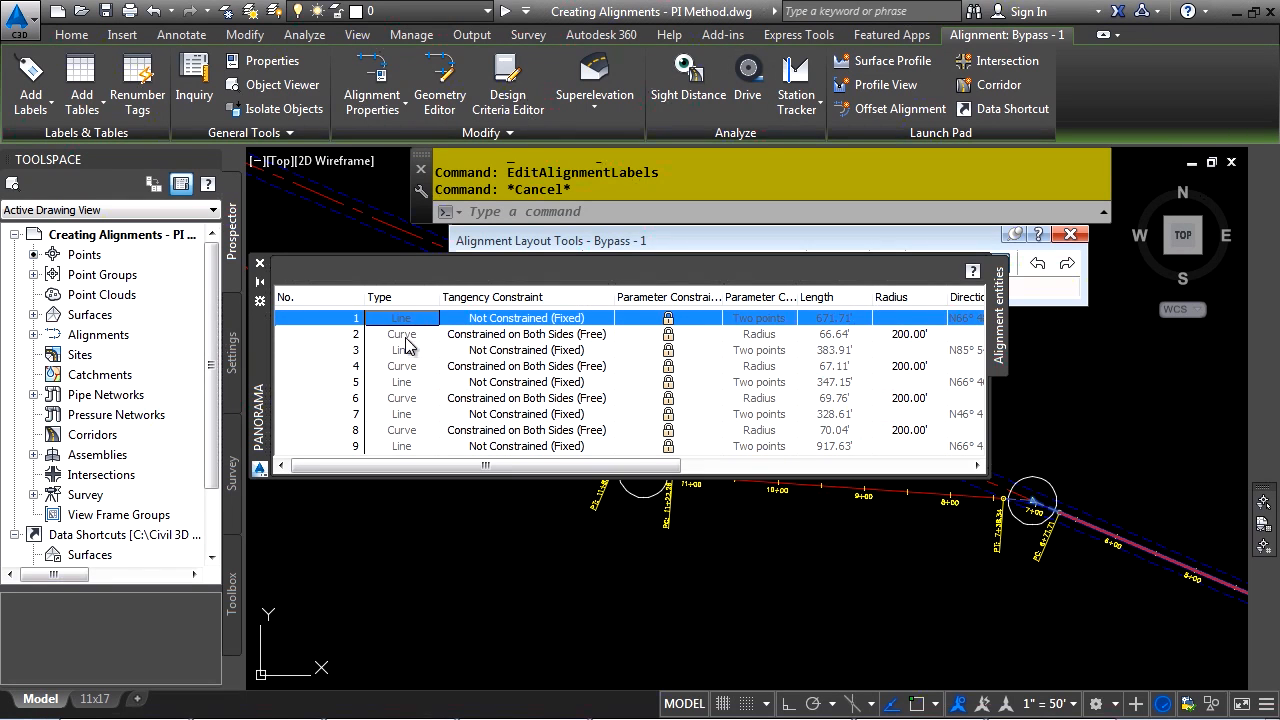
pyautogui.click(407, 340)
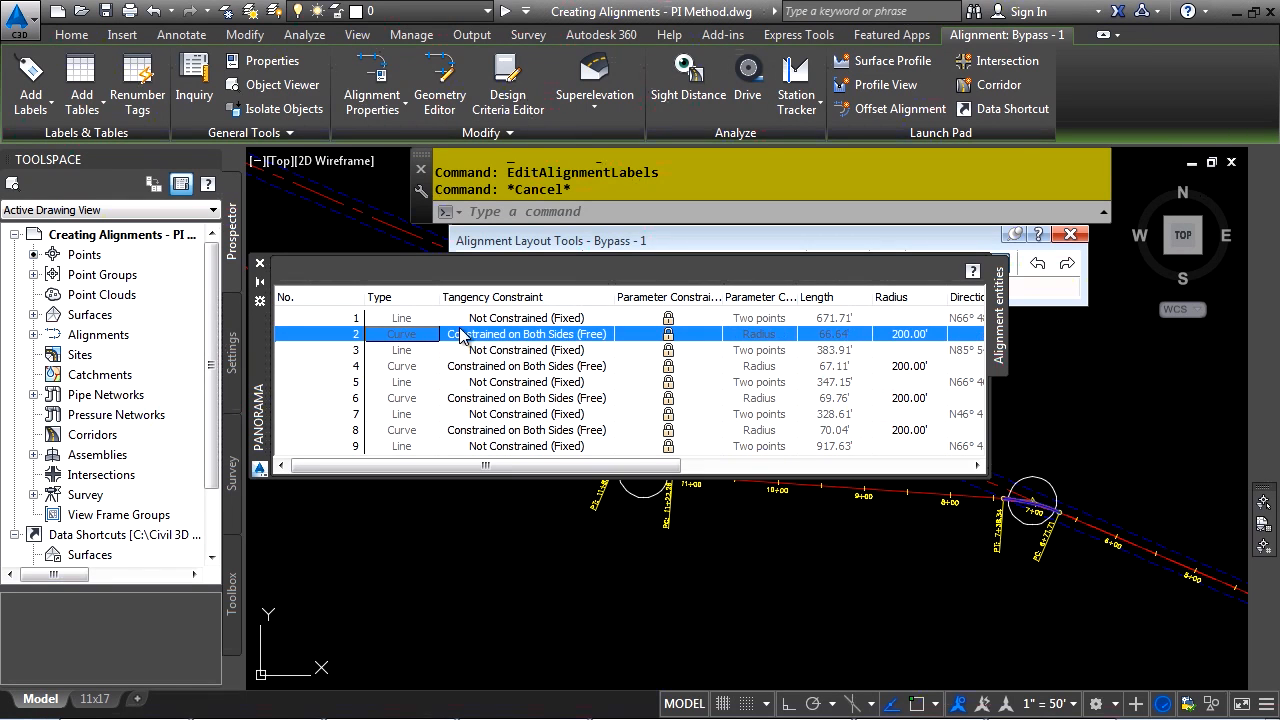
# - Set the radius of curve entity 2 to 850' and curve entity 4 to 500'
pyautogui.click(910, 334)
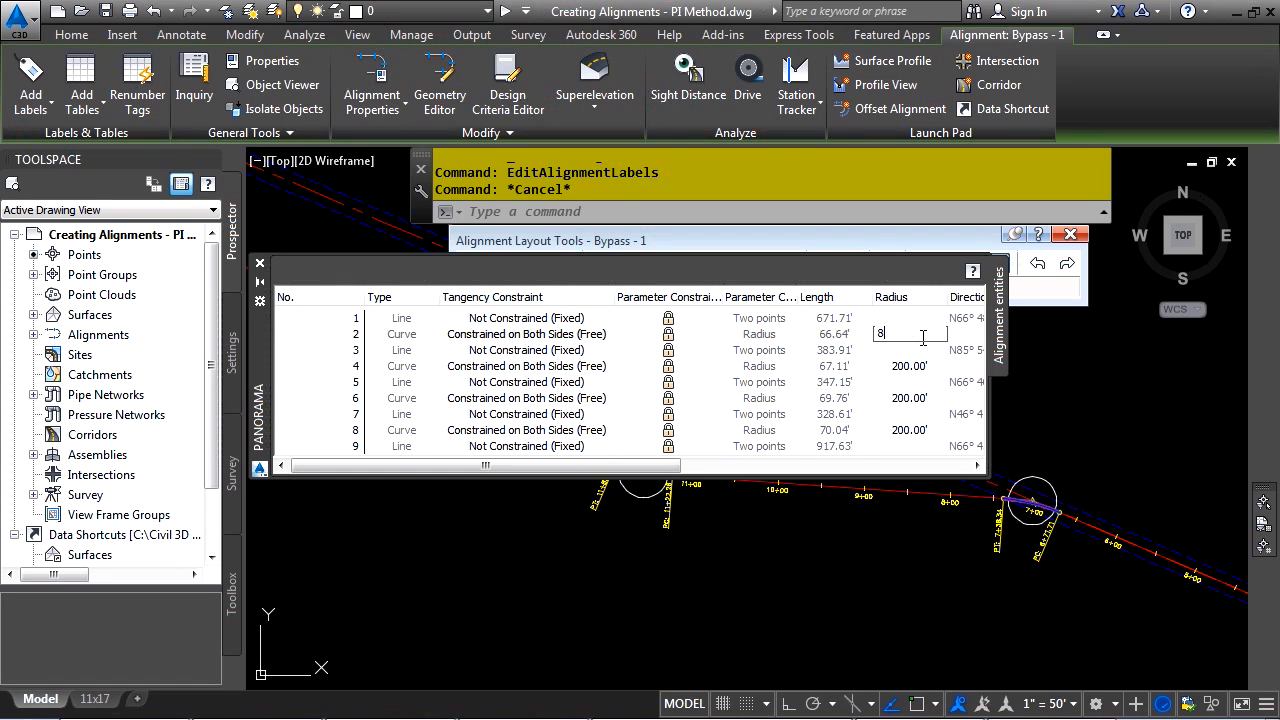
pyautogui.press('Return')
pyautogui.scroll(-4, 703, 544)
pyautogui.moveTo(677, 543)
pyautogui.mouseDown(button='middle')
pyautogui.moveTo(1042, 629)
pyautogui.moveTo(1010, 627)
pyautogui.mouseUp(button='middle')
pyautogui.click(903, 370)
pyautogui.click(903, 367)
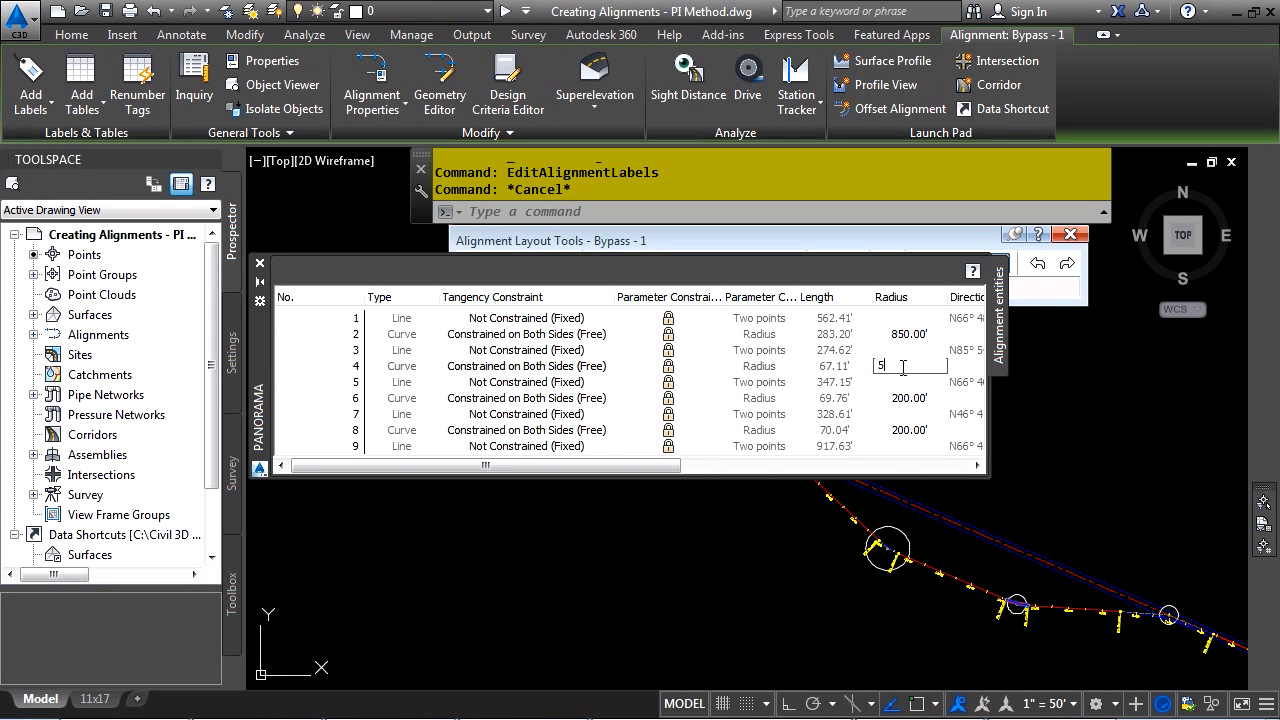
pyautogui.write('500')
pyautogui.press('Return')
# - Set the radius of curve entity 6 to 500' and curve entity 8 to 700'
pyautogui.click(912, 400)
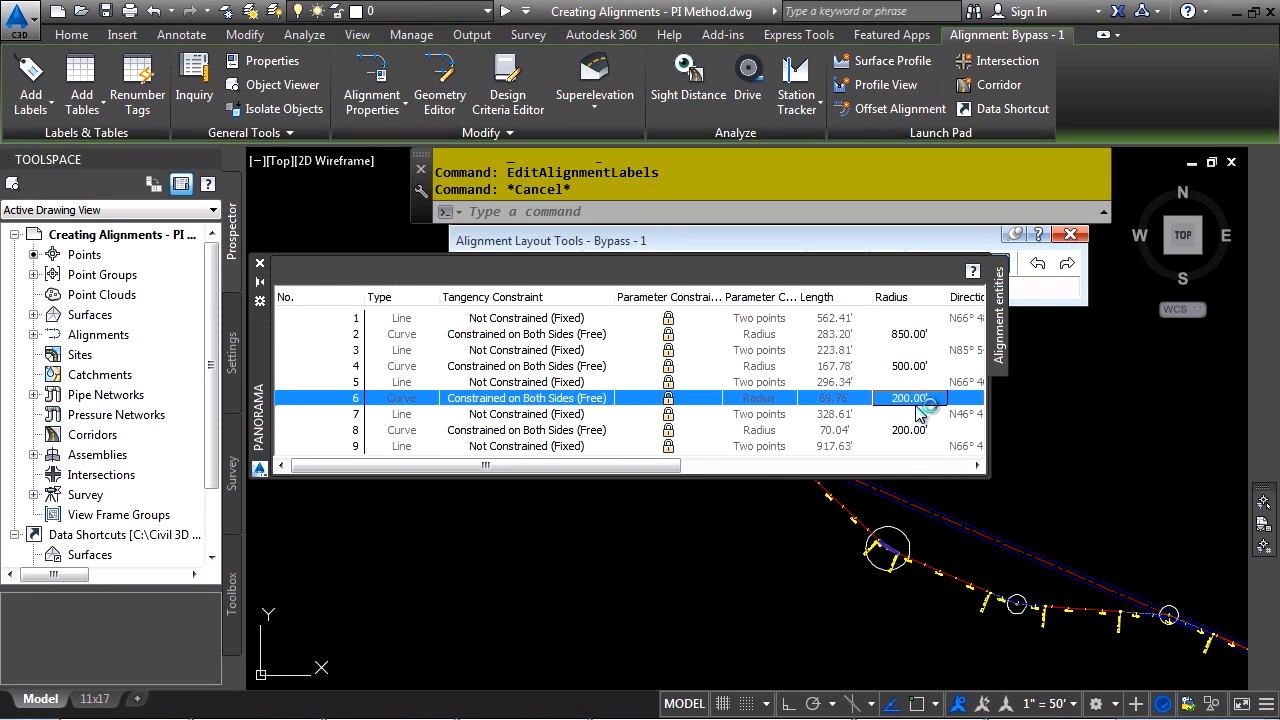
pyautogui.click(915, 398)
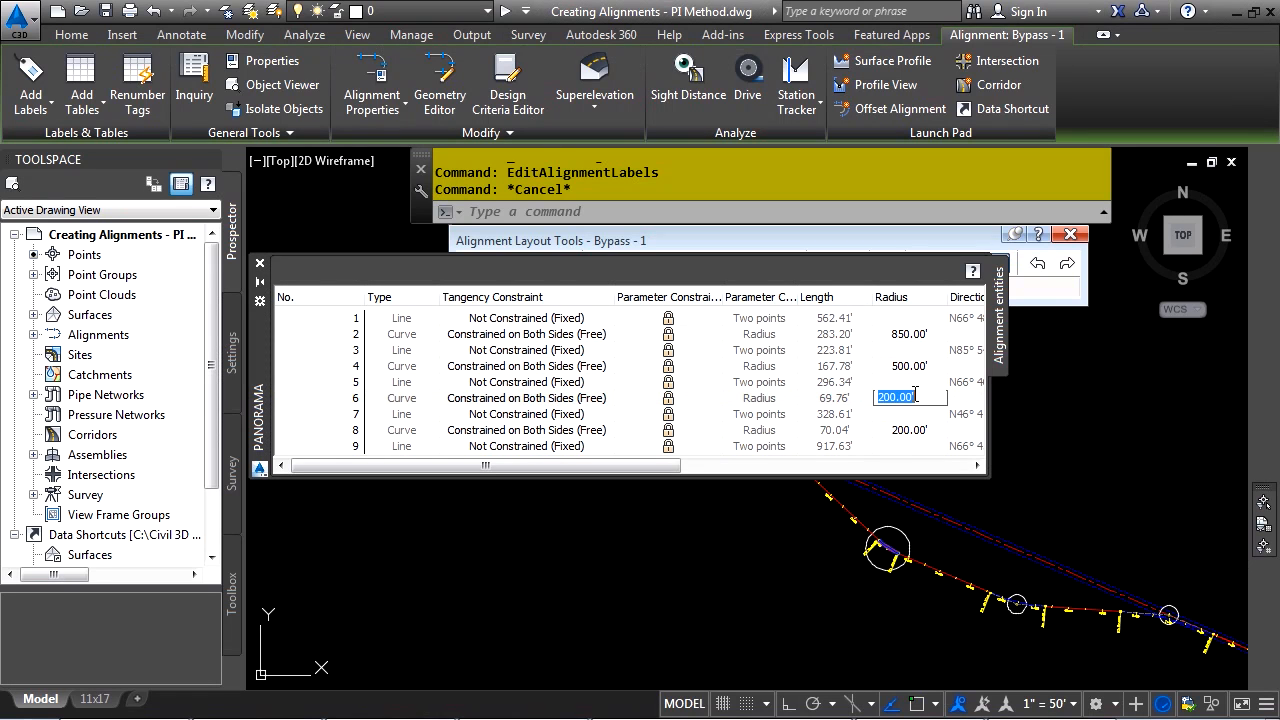
pyautogui.press('Return')
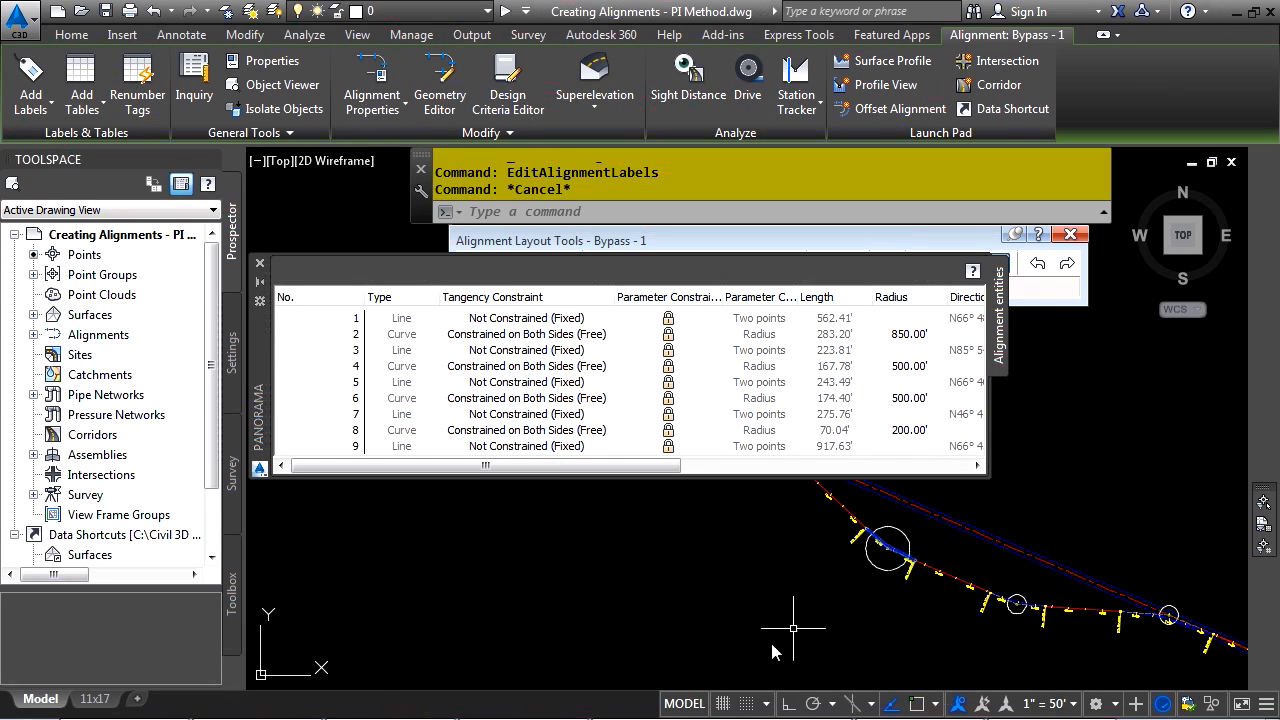
pyautogui.click(912, 430)
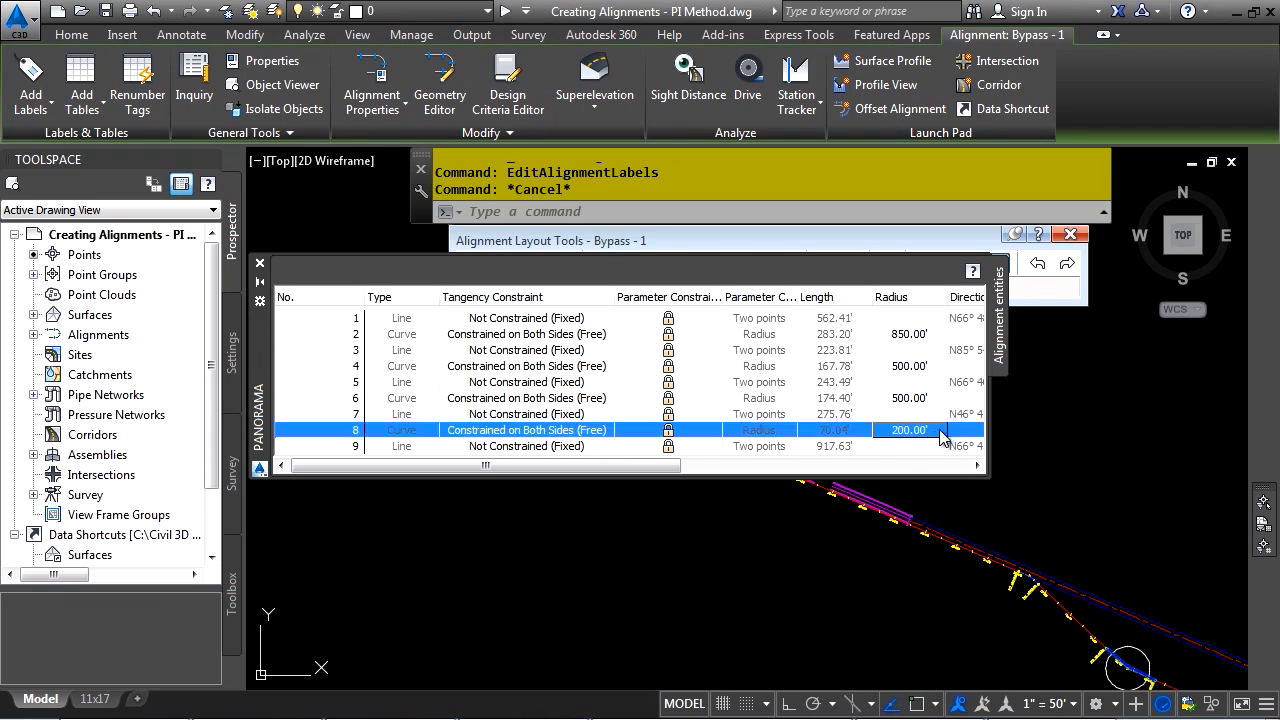
pyautogui.click(916, 430)
pyautogui.write('700')
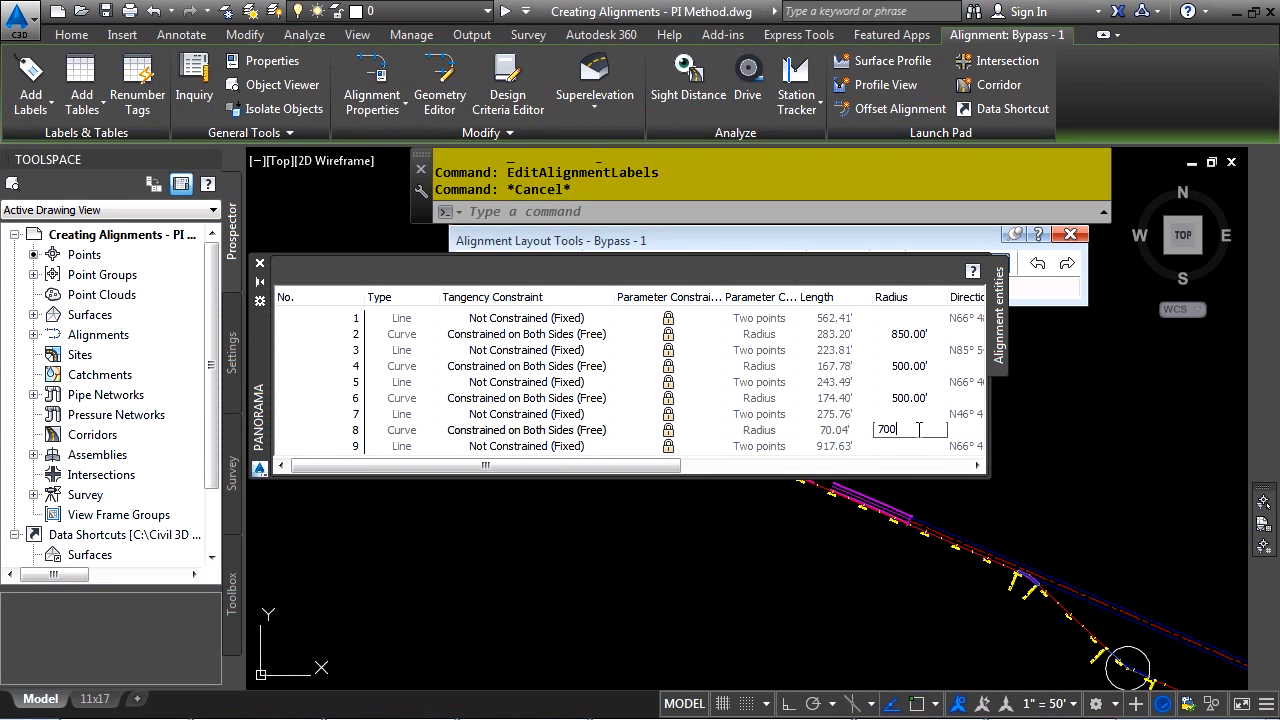
pyautogui.press('Return')
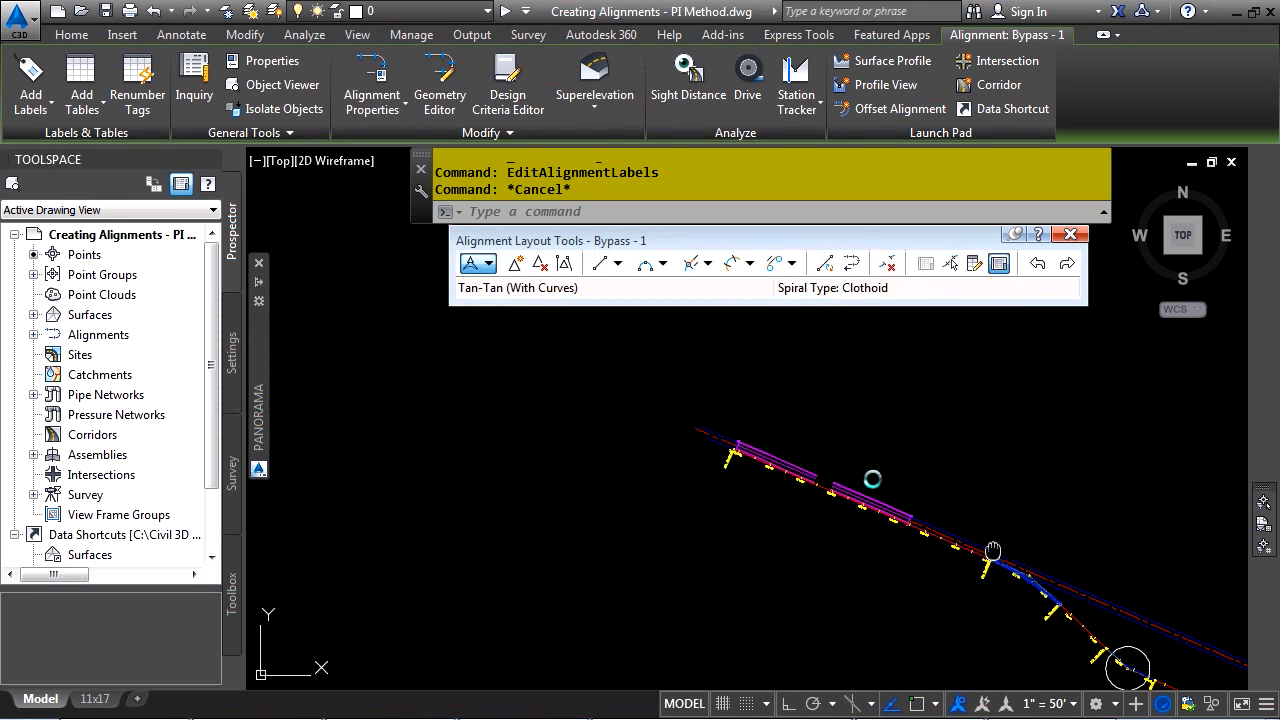
# - Select the alignment and try moving its PI from the large circle's center toward the road centerline
pyautogui.scroll(5, 687, 404)
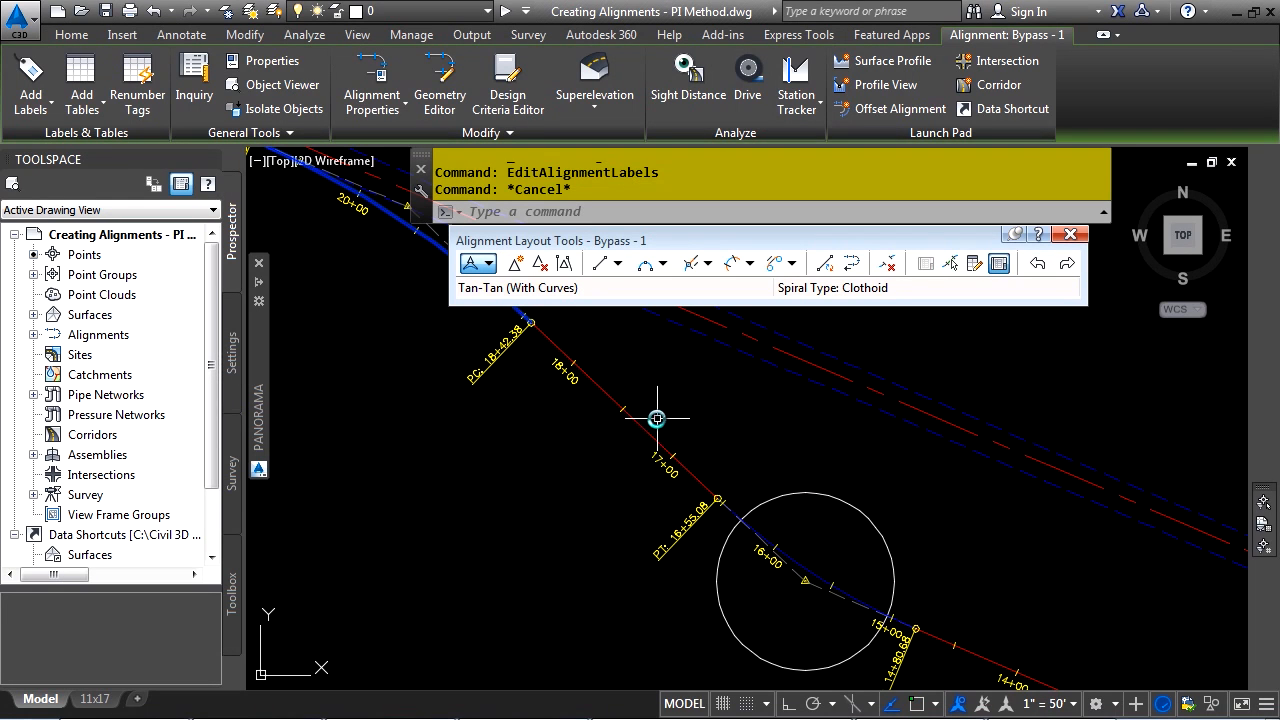
pyautogui.click(652, 424)
pyautogui.moveTo(922, 528); pyautogui.dragTo(581, 461, button='middle')
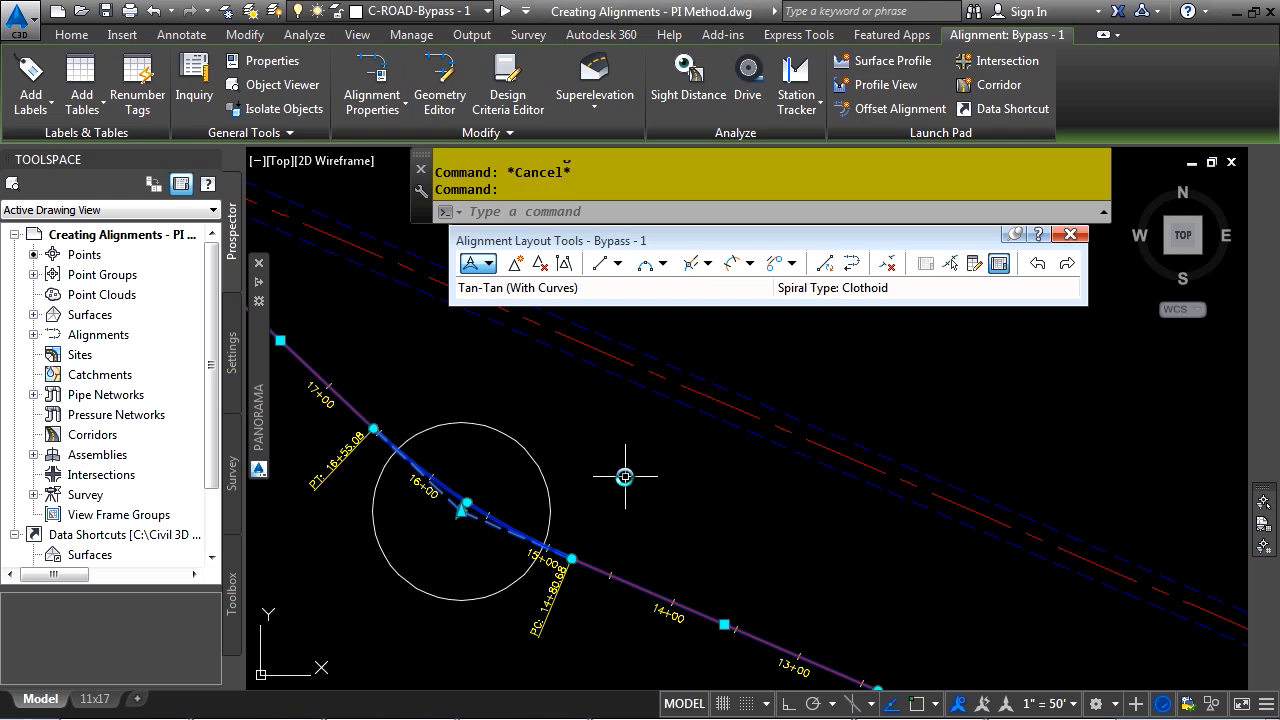
pyautogui.click(461, 511)
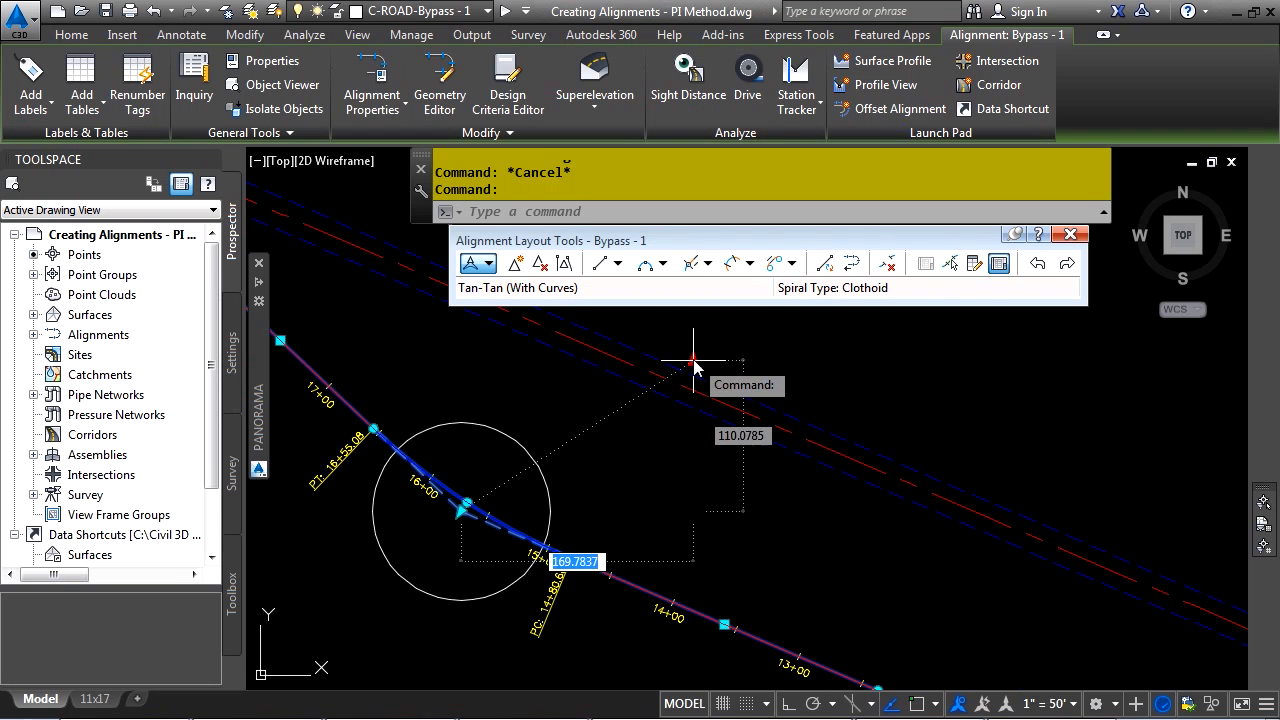
pyautogui.press('Escape')
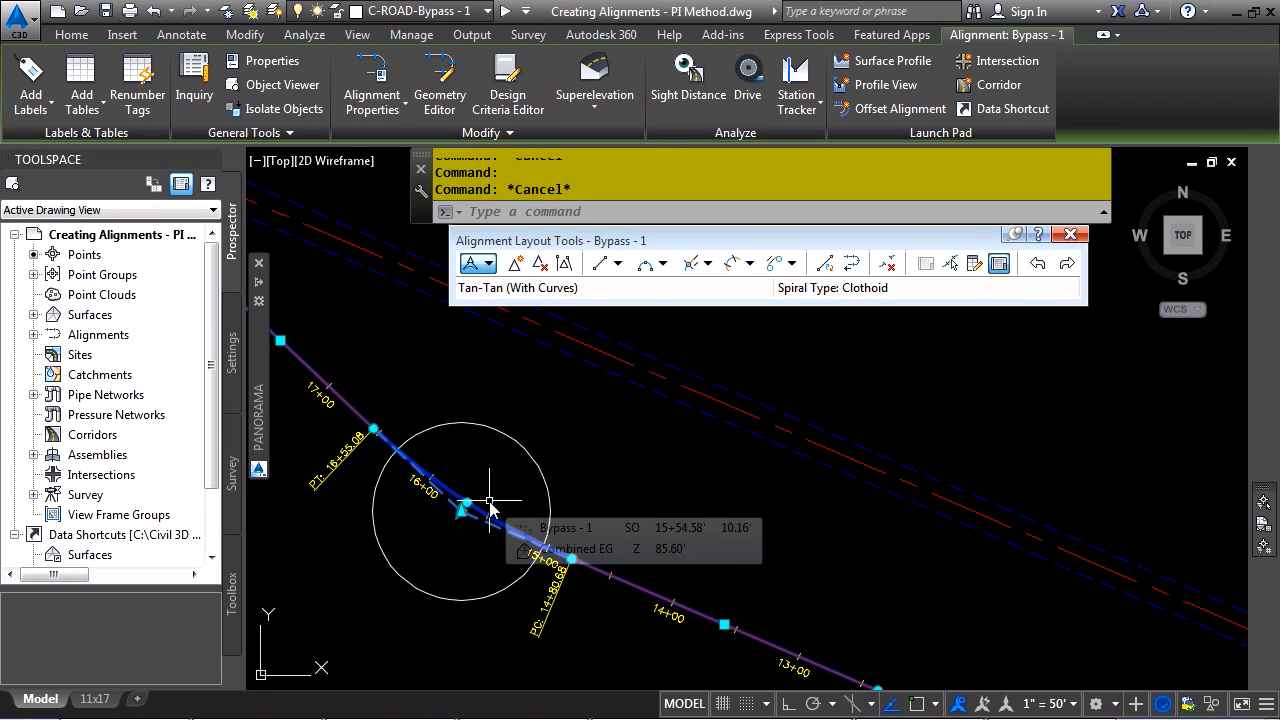